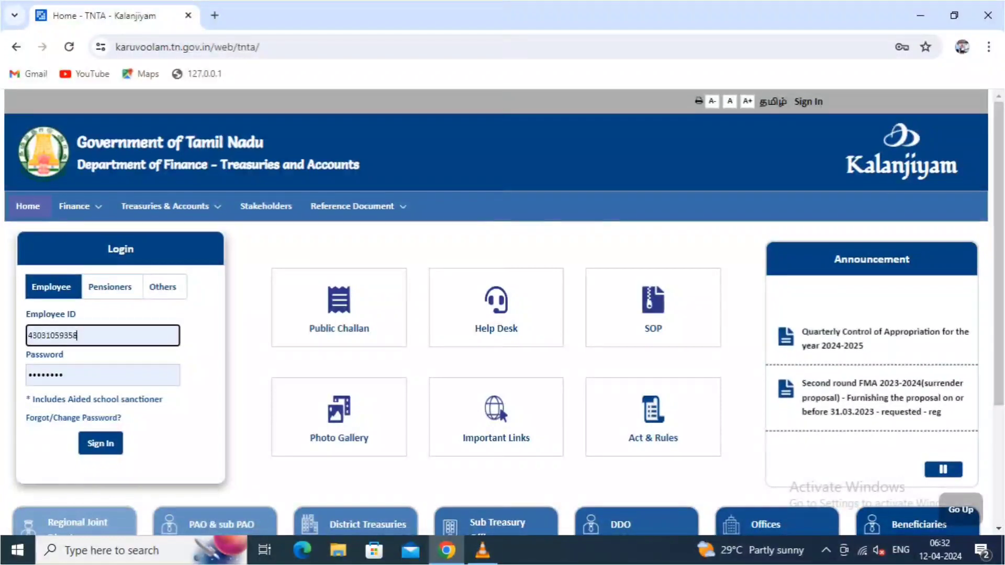
- Sign in to Kalanjiyam IFHRMS with the employee ID and password
left_click(101, 443)
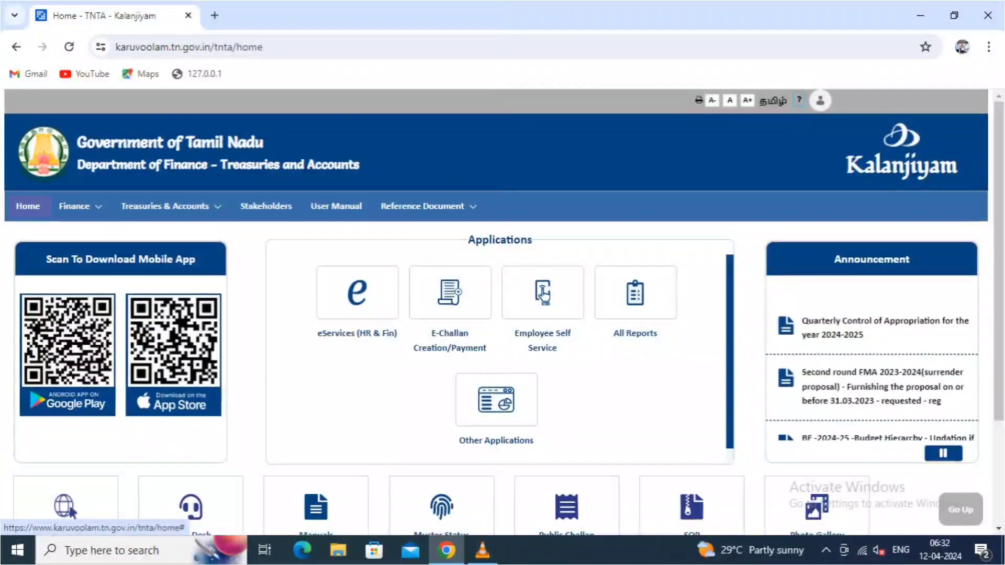
- Go through eServices (HR & Fin), GTN Human Resource and Employee Profile to launch the Employee Basic Details Update WebADI
left_click(70, 508)
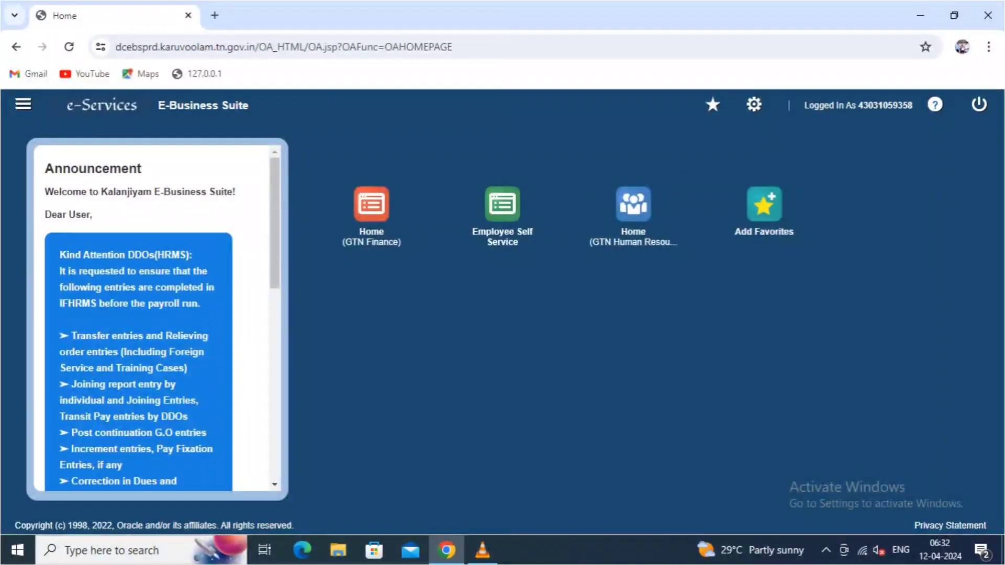
left_click(503, 204)
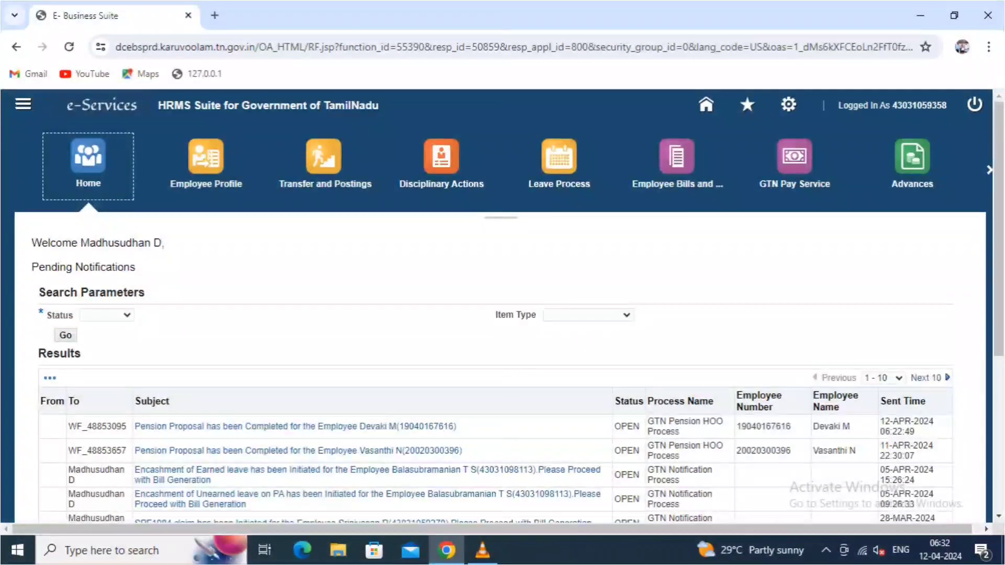
left_click(296, 427)
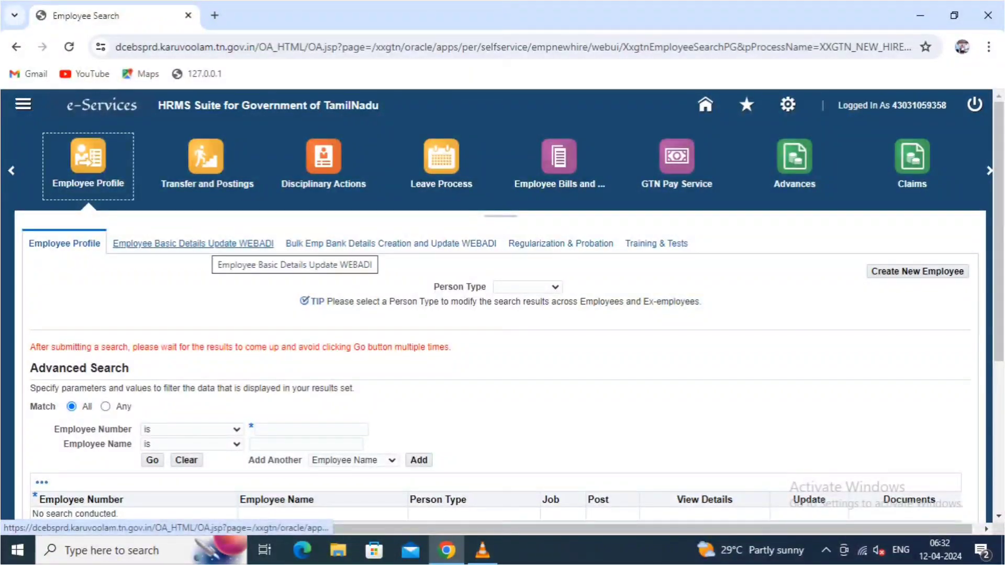
left_click(212, 244)
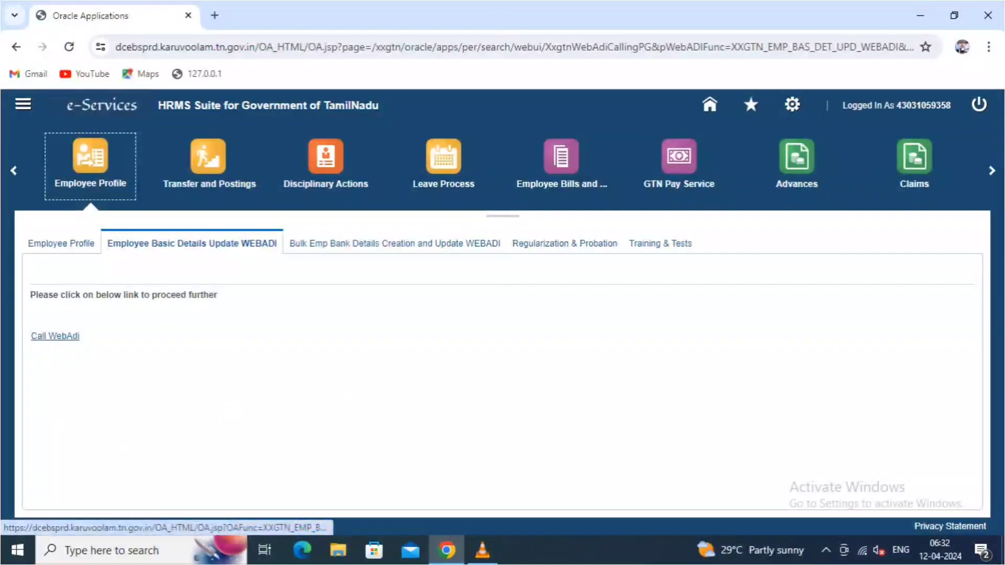
left_click(55, 336)
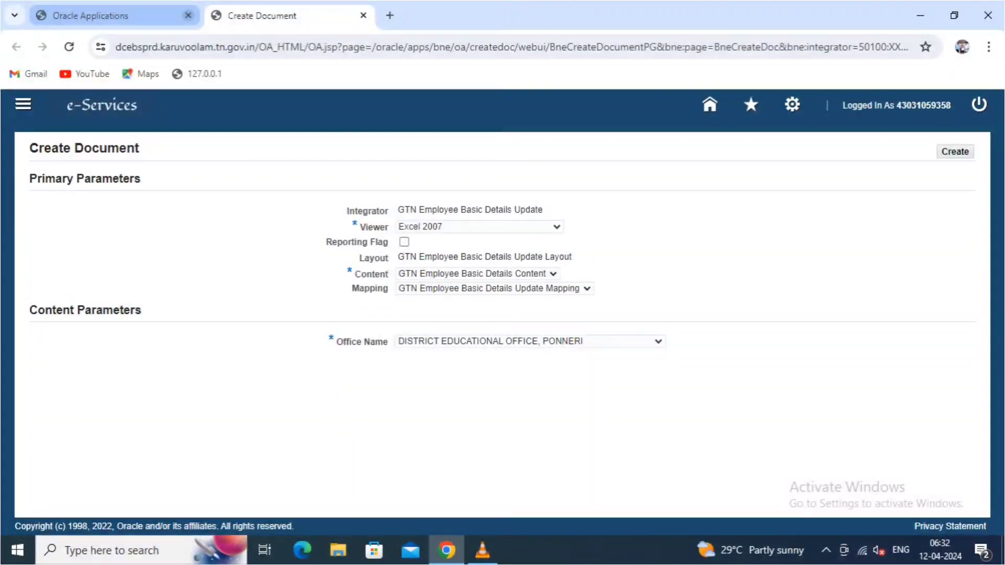
- Create the WebADI (1).xls spreadsheet for office D.V.S. REDDY HIGHER SECONDARY SCHOOL, MINJUR
left_click(188, 15)
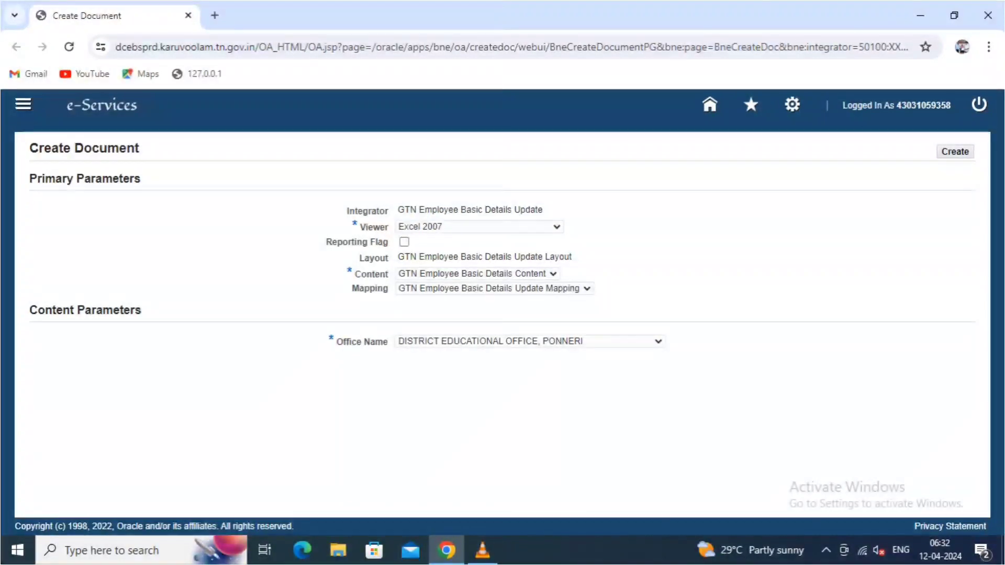
left_click(530, 341)
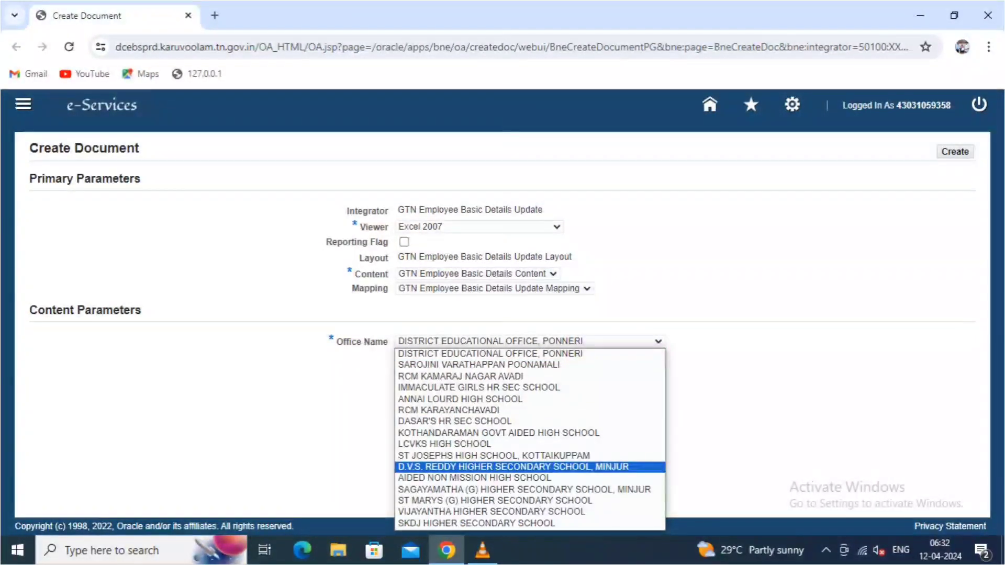
key("Return")
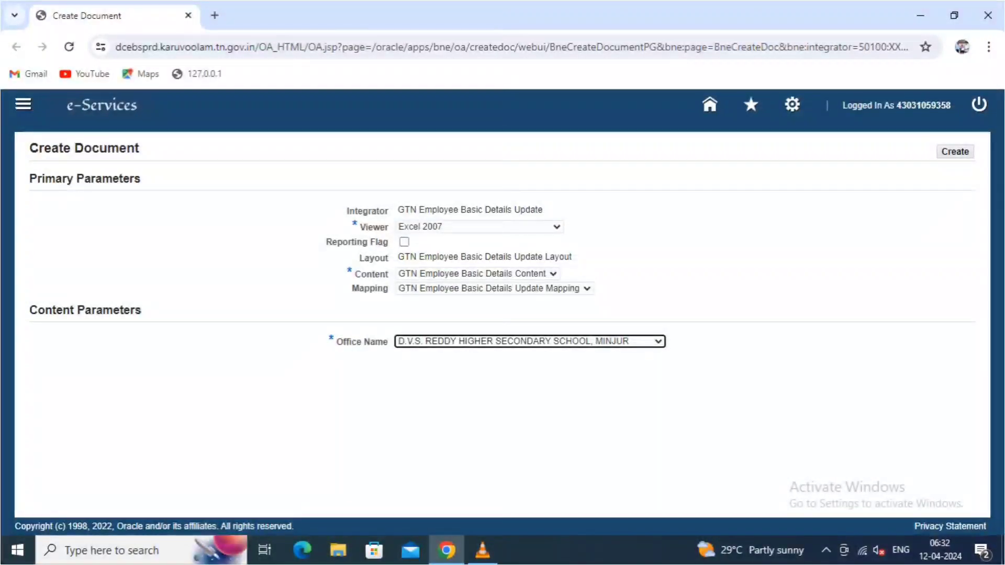
left_click(954, 152)
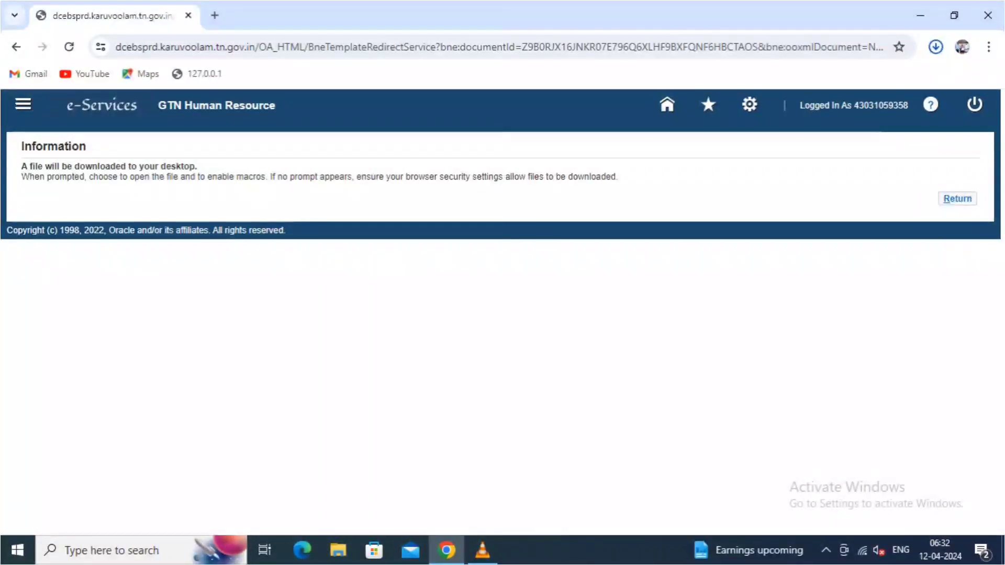
left_click(957, 198)
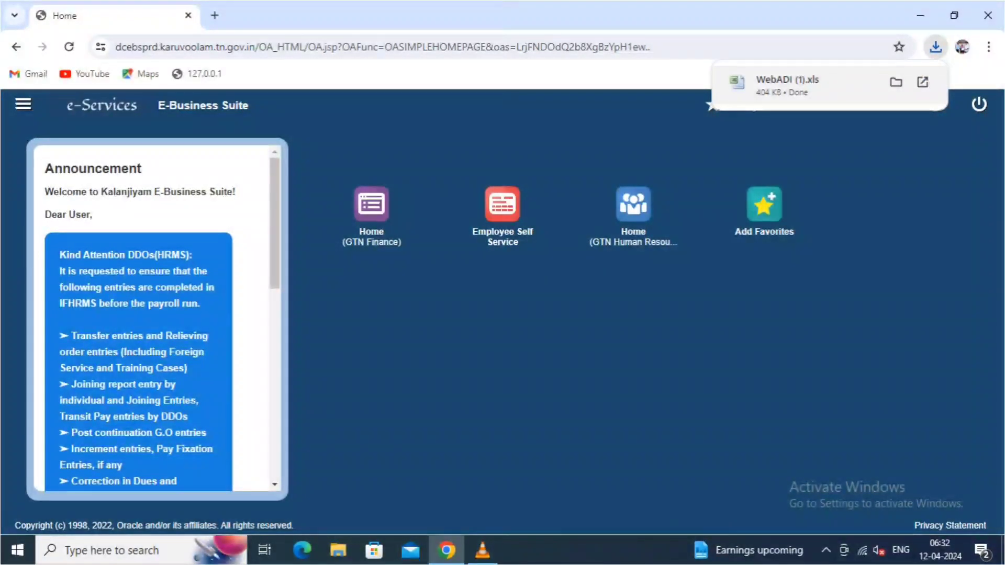
left_click(787, 83)
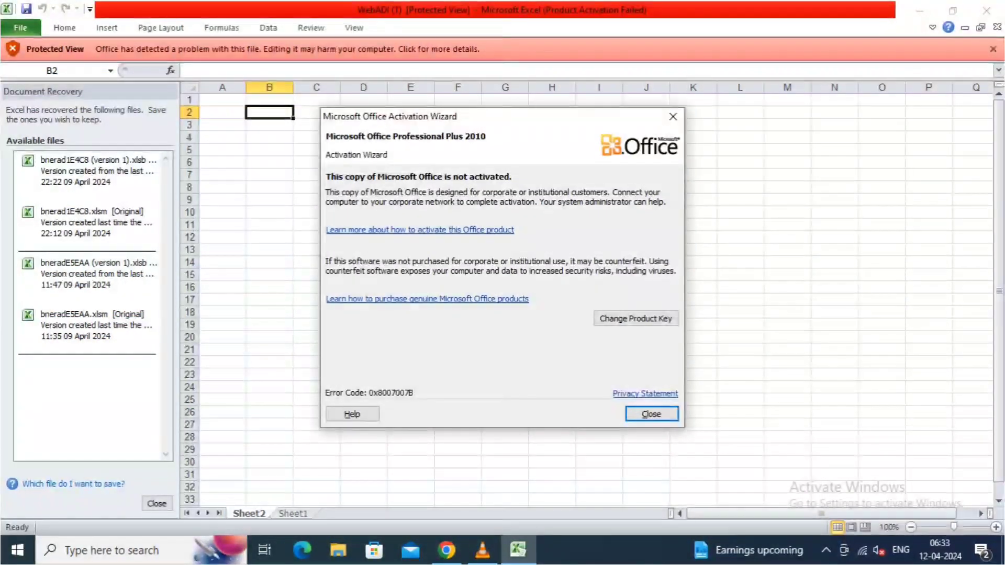
left_click(652, 414)
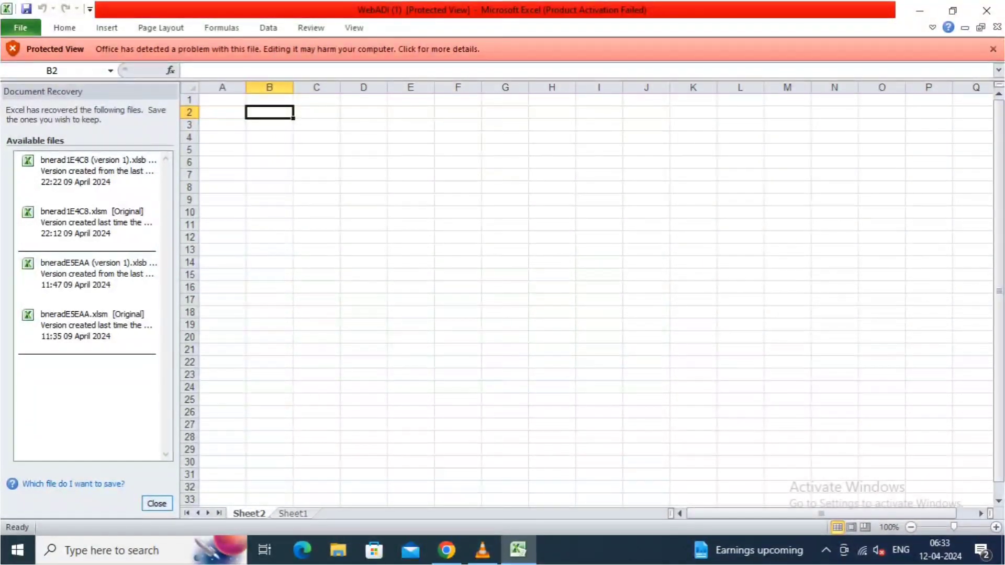
left_click(157, 504)
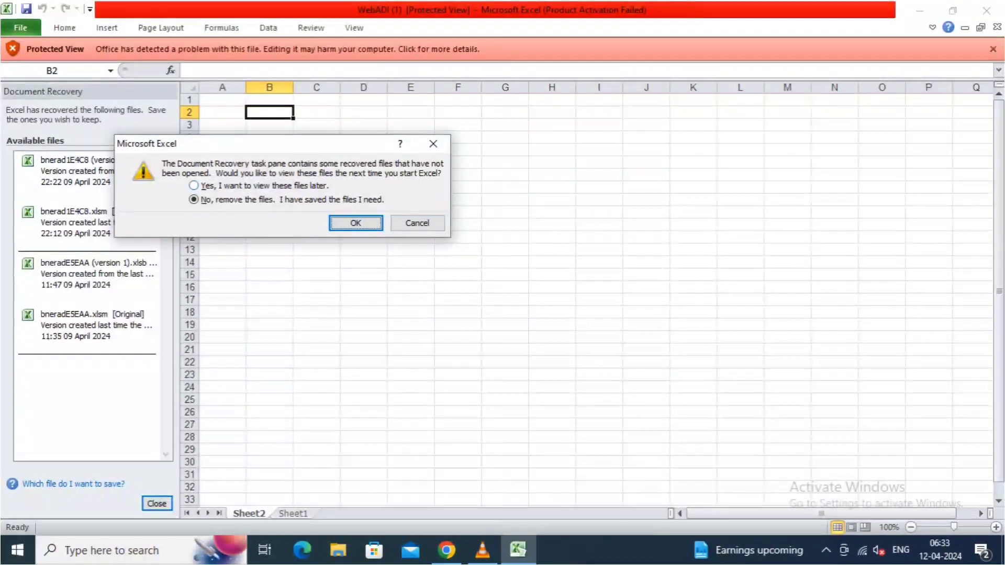
left_click(194, 186)
left_click(356, 224)
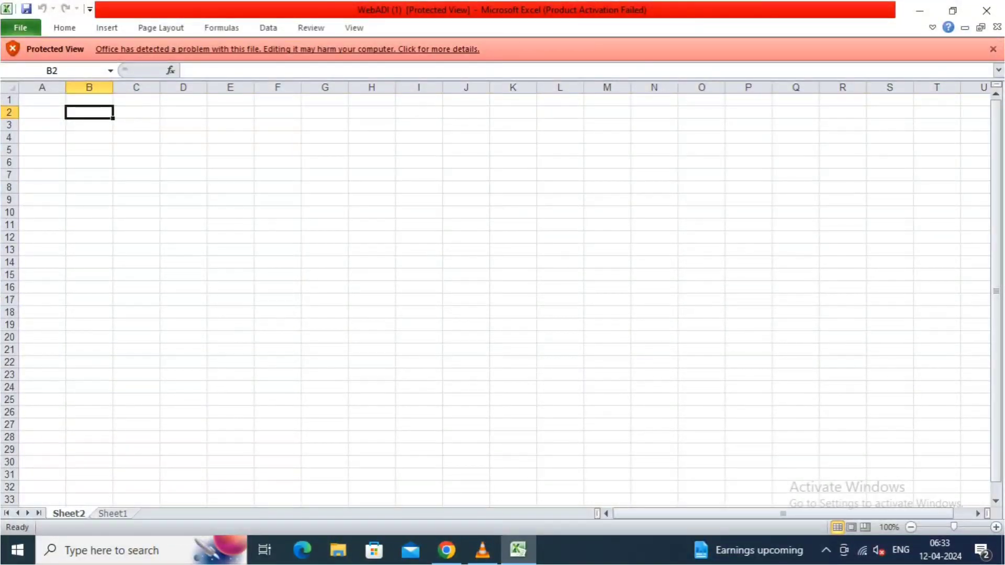
left_click(287, 48)
key("Escape")
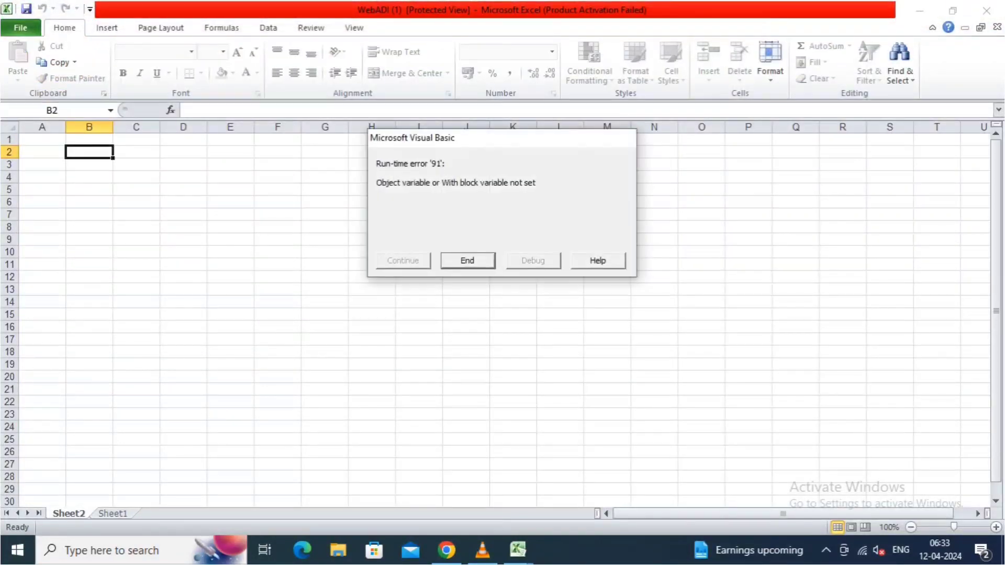
key("Return")
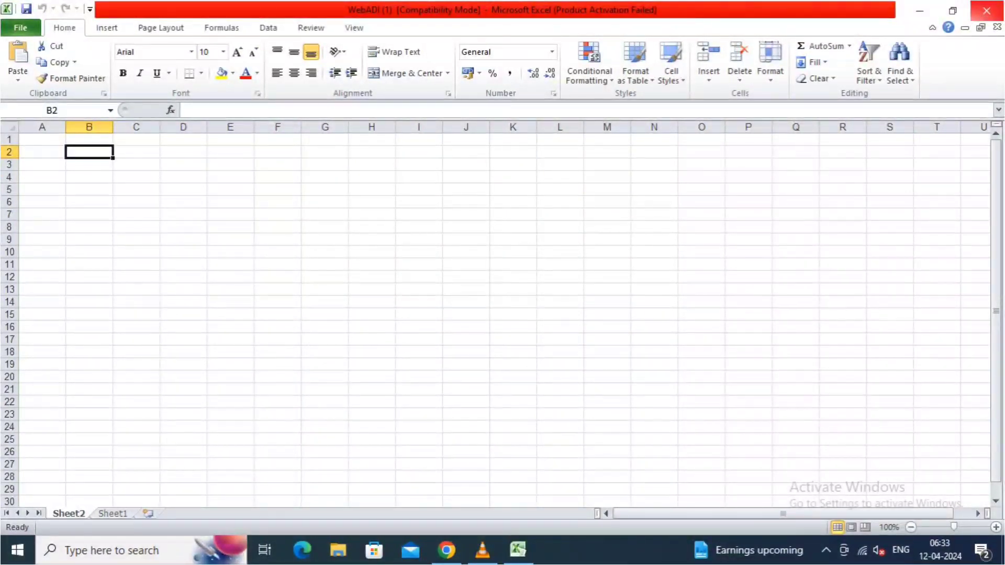
left_click(986, 10)
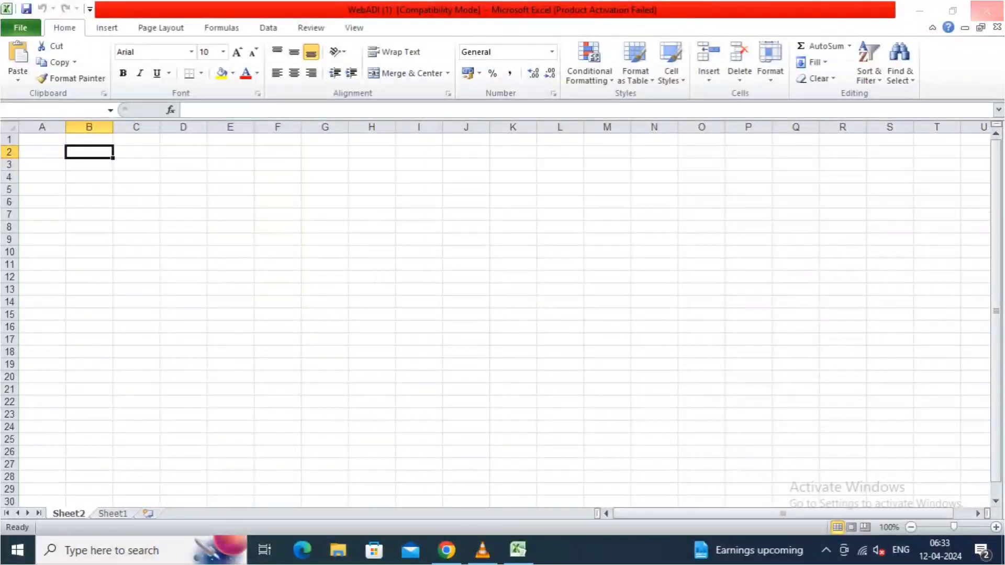
left_click(501, 293)
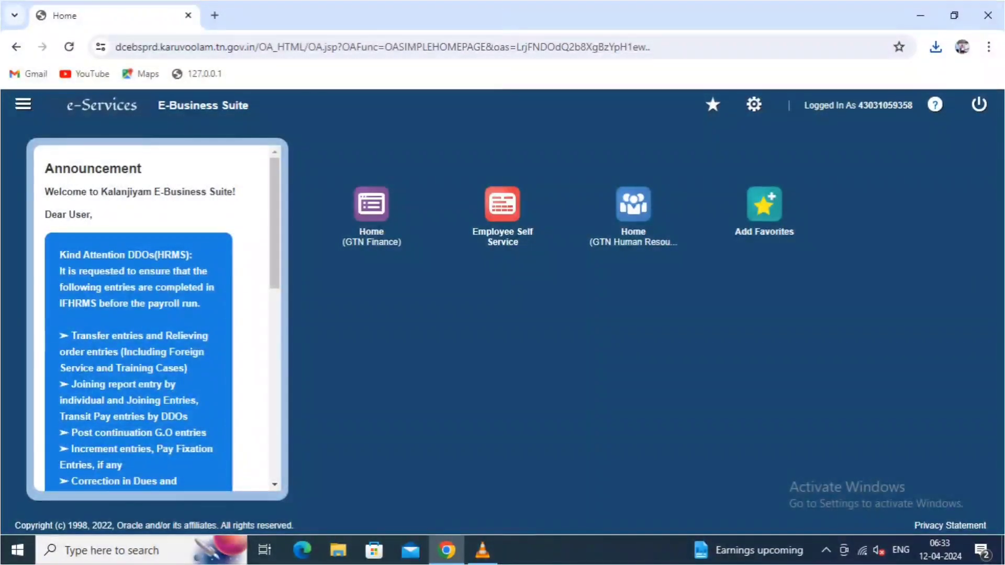
- Open the downloaded WebADI (1).xls in Excel, dismissing the activation and download-complete prompts
left_click(936, 47)
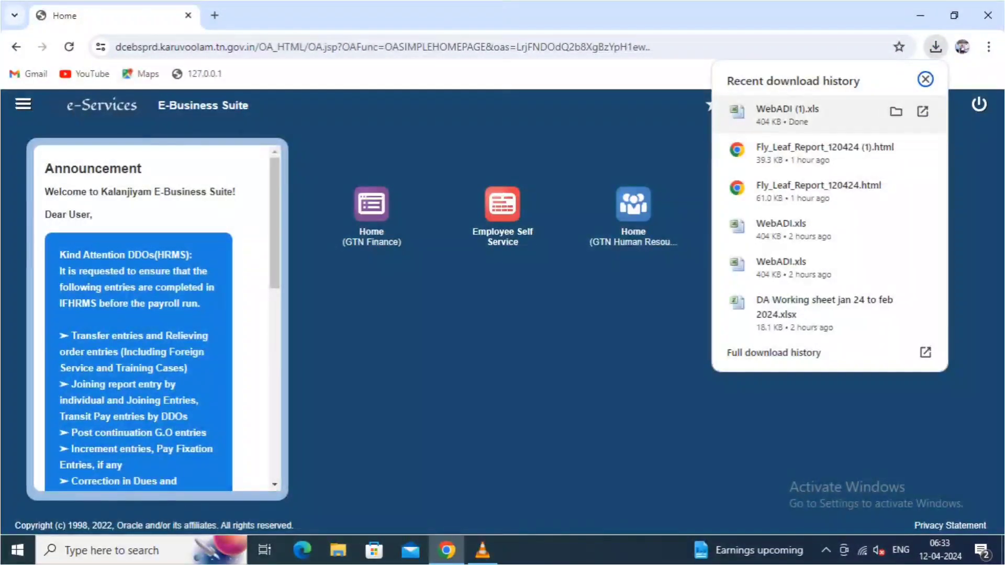
left_click(785, 115)
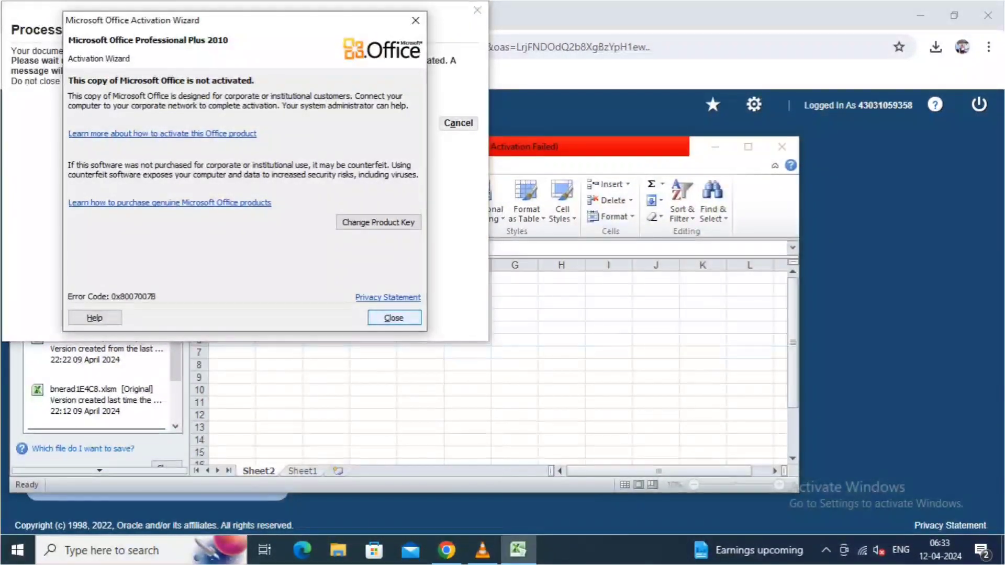
left_click(394, 318)
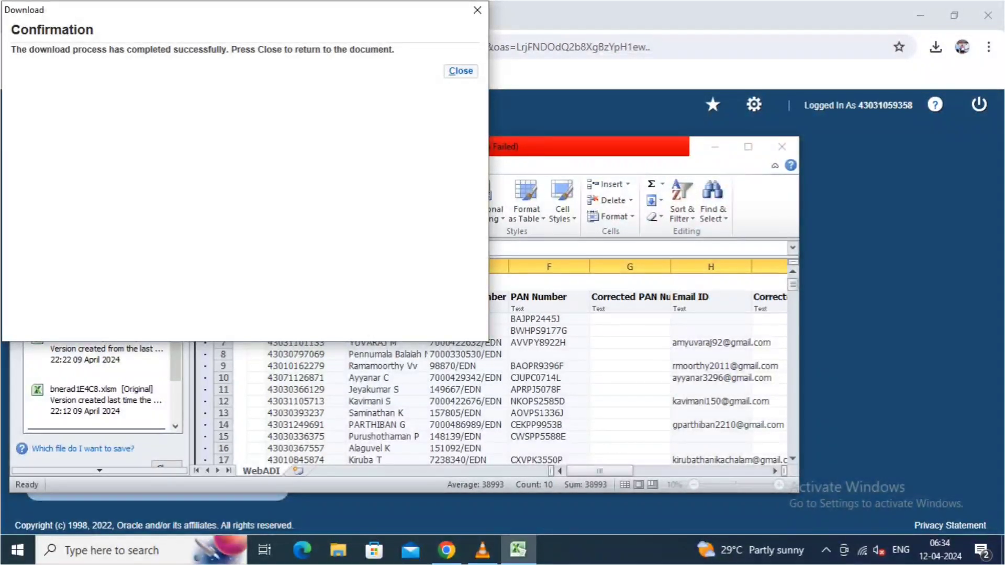
left_click(461, 71)
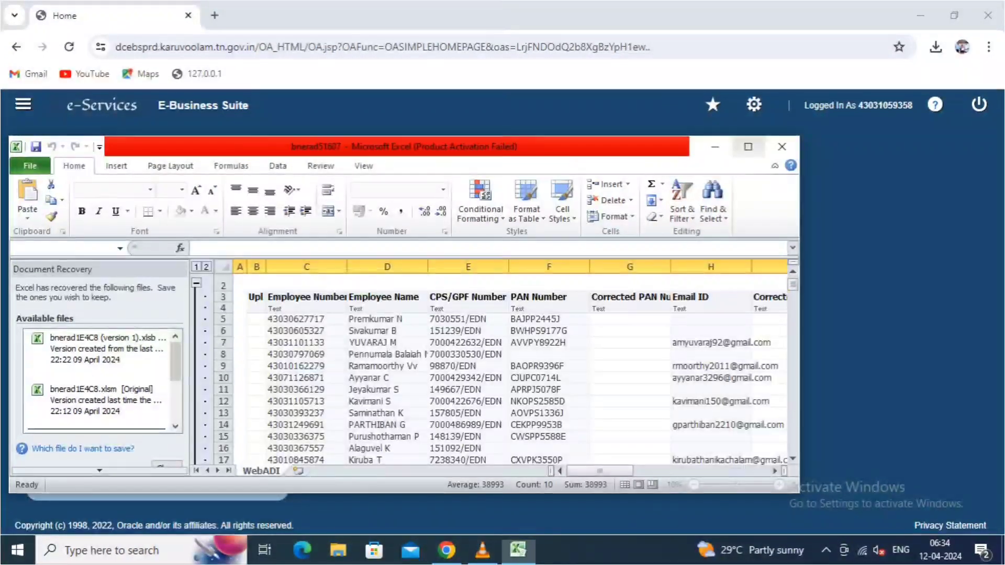
- Maximise Excel, keep recovered files to view later, and select the PAN cells F8 and G8
left_click(748, 146)
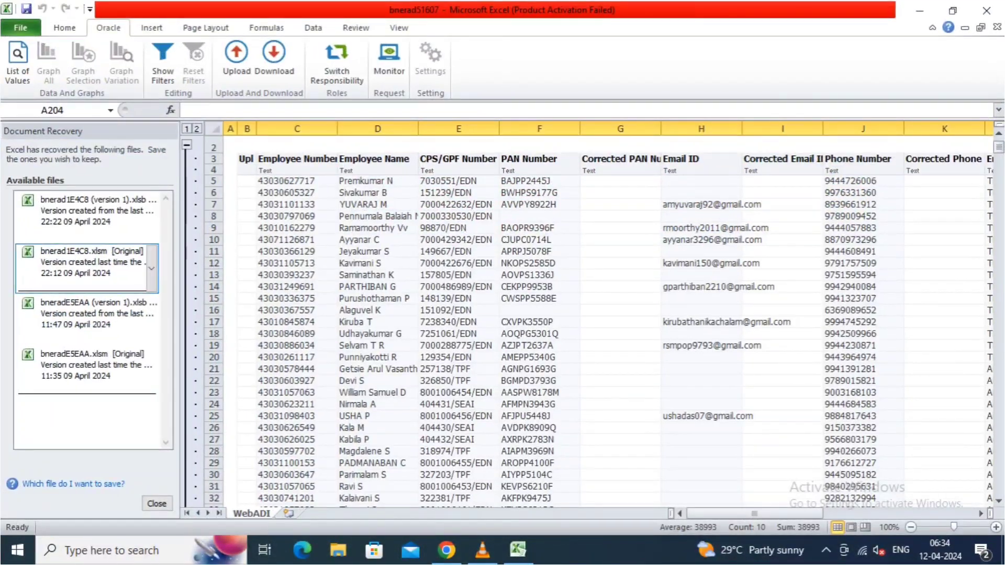
left_click(157, 503)
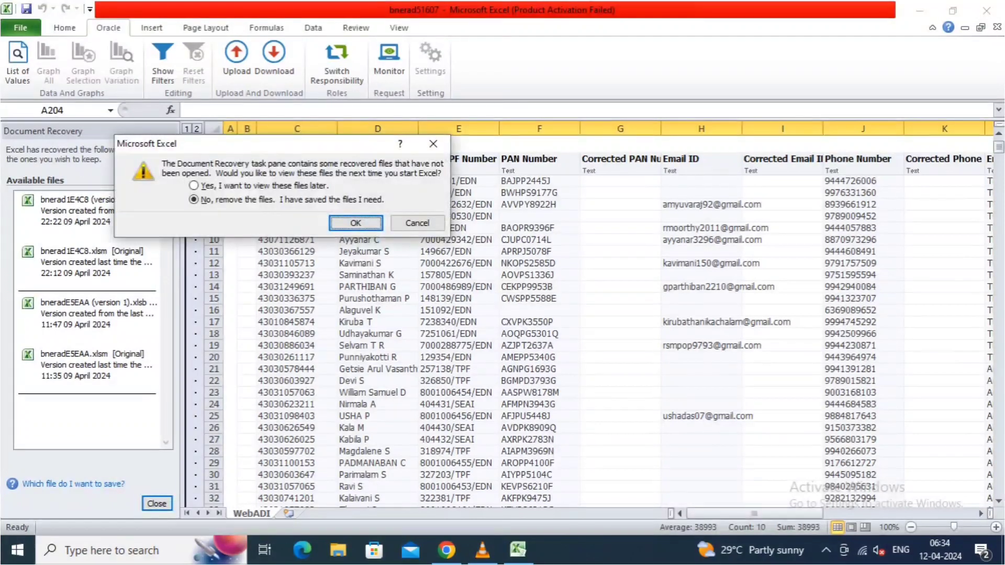
left_click(194, 186)
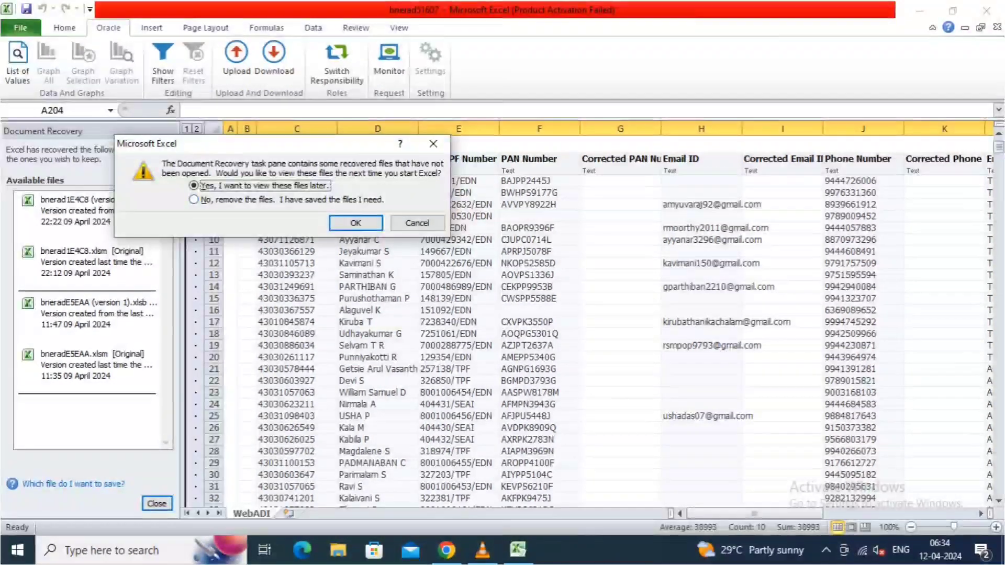
left_click(355, 223)
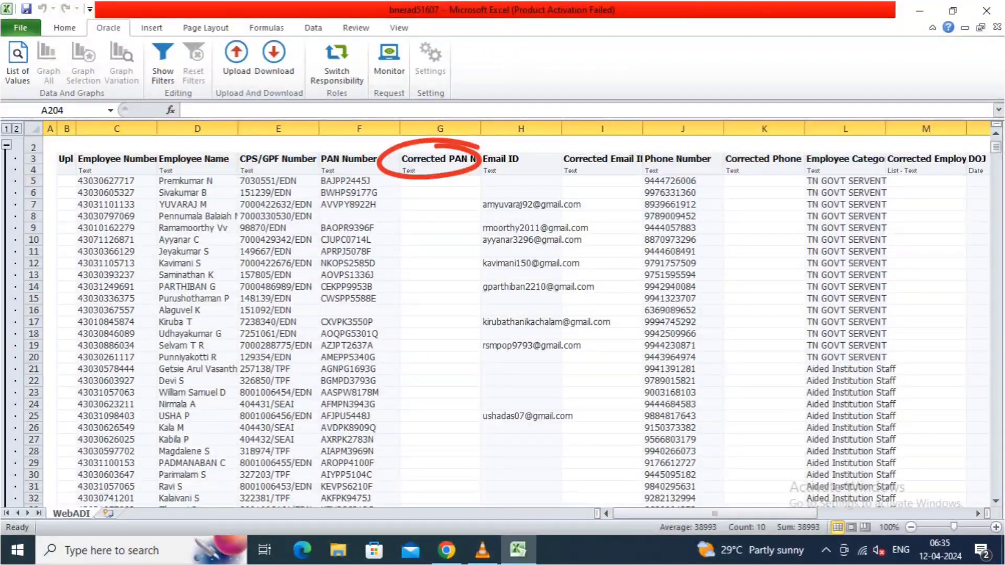
left_click(359, 216)
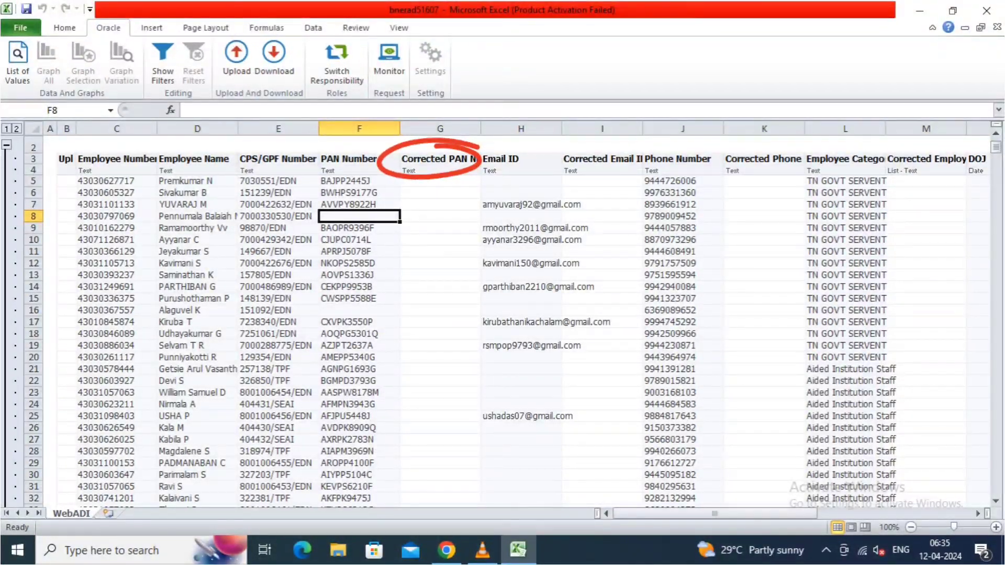
left_click(440, 216)
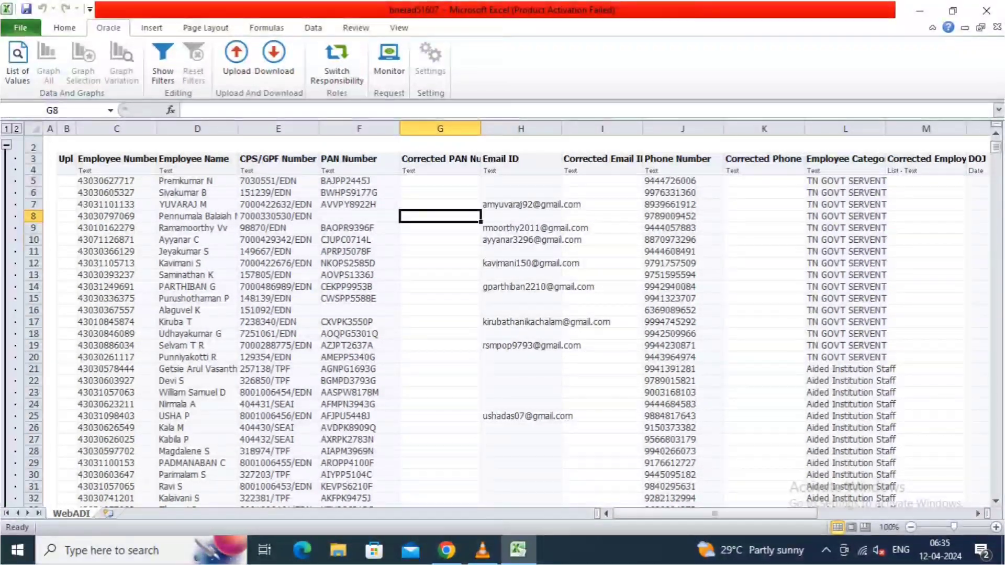
- Scroll down through the WebADI employee rows, then bring the e-Services browser page forward
scroll(503, 321, "down", 3)
scroll(503, 322, "down", 7)
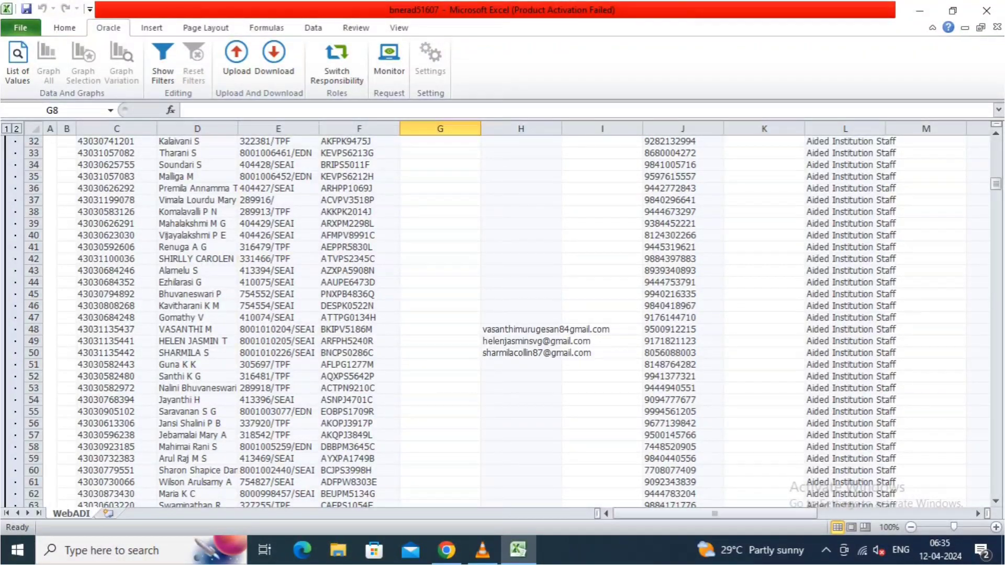
scroll(503, 322, "down", 2)
scroll(503, 322, "down", 6)
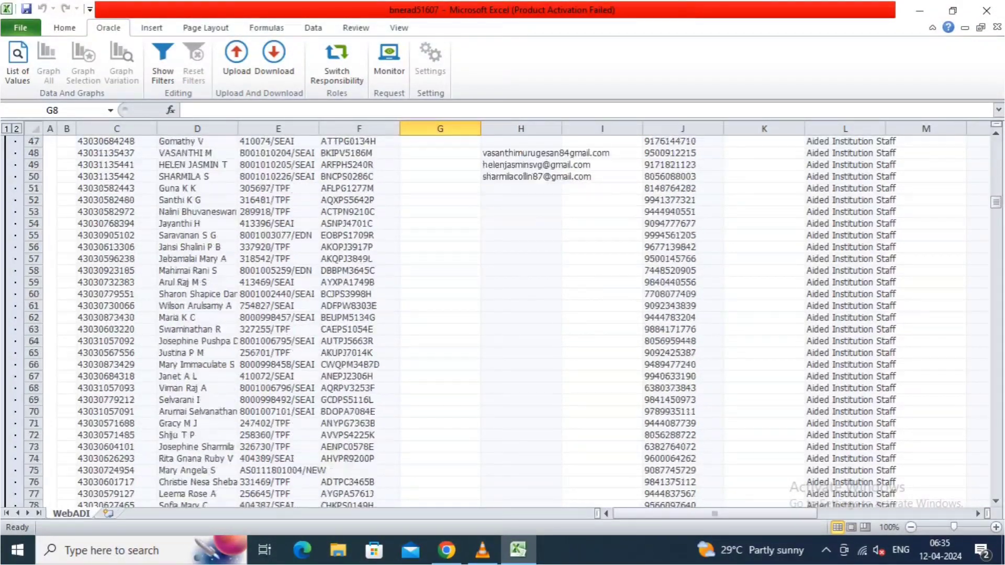
scroll(503, 322, "down", 2)
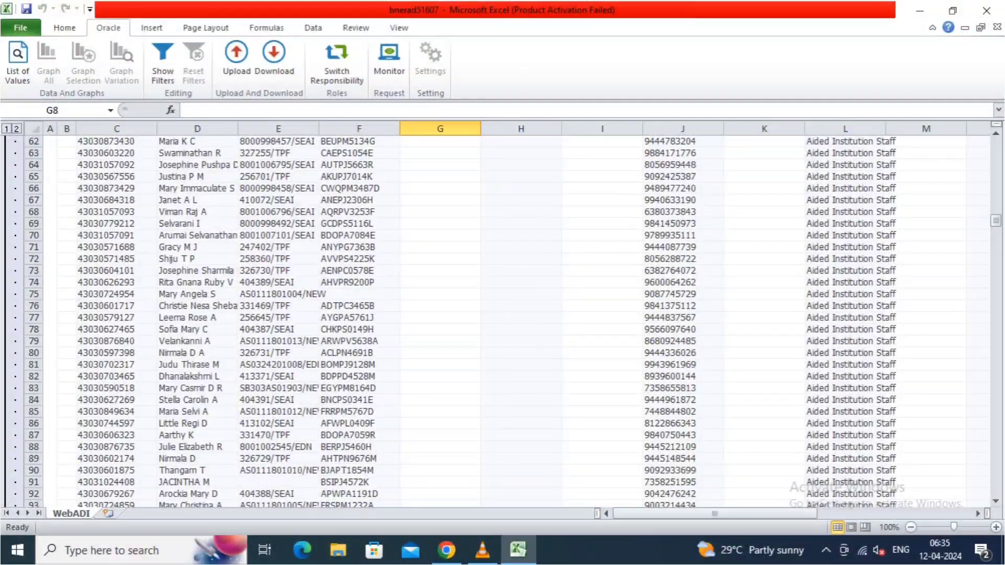
scroll(502, 322, "down", 2)
scroll(502, 322, "down", 5)
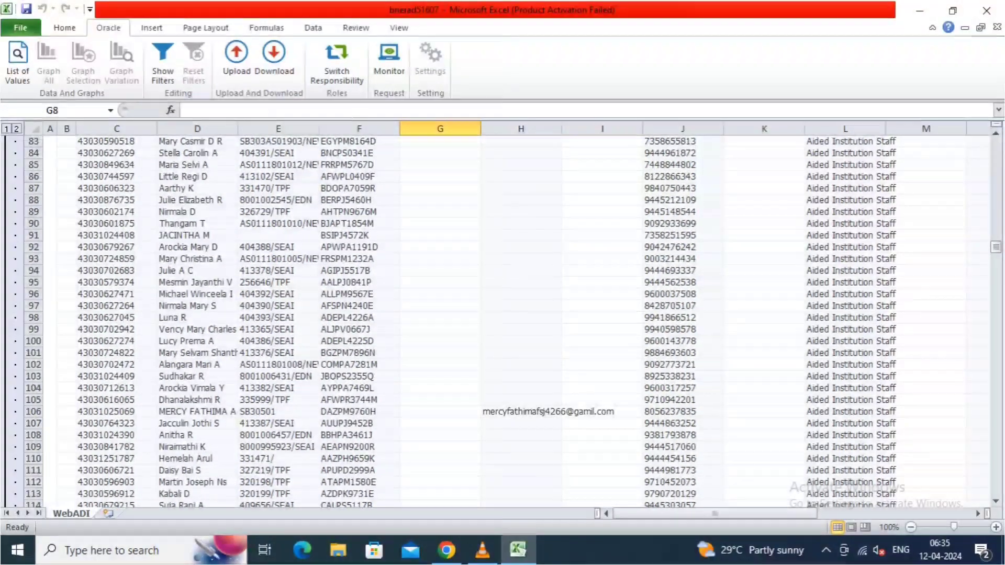
scroll(503, 322, "down", 2)
scroll(502, 322, "down", 11)
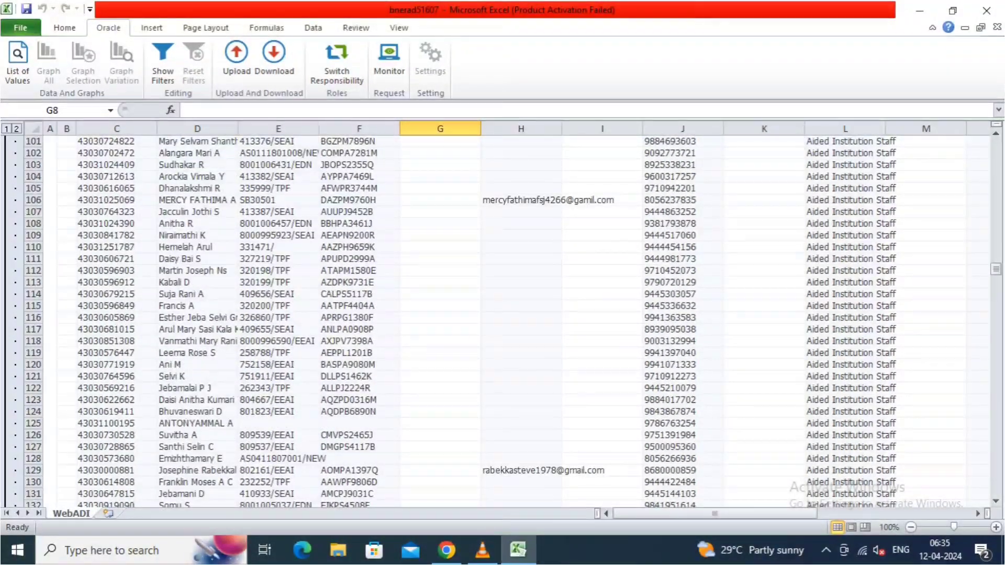
scroll(502, 322, "down", 10)
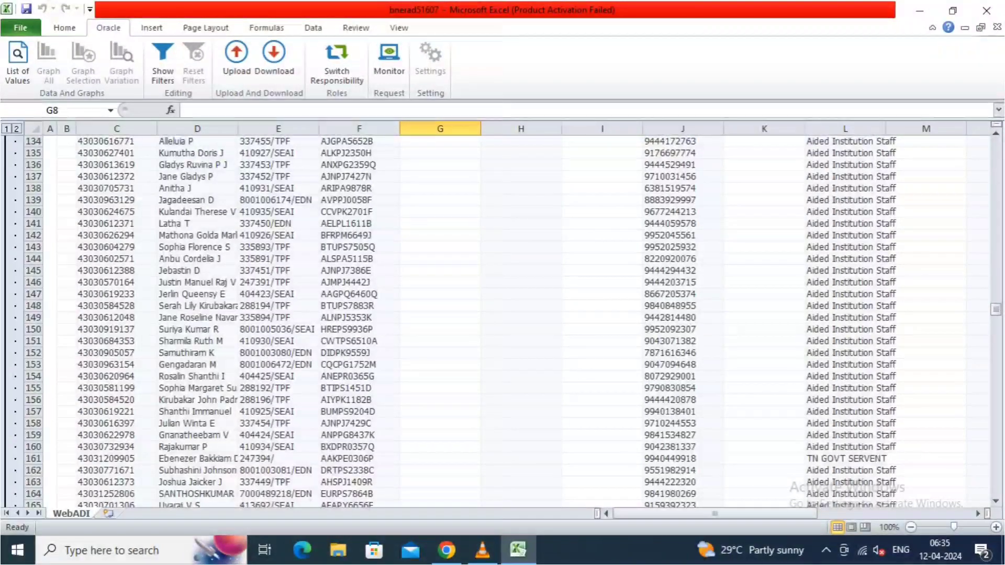
scroll(502, 322, "down", 2)
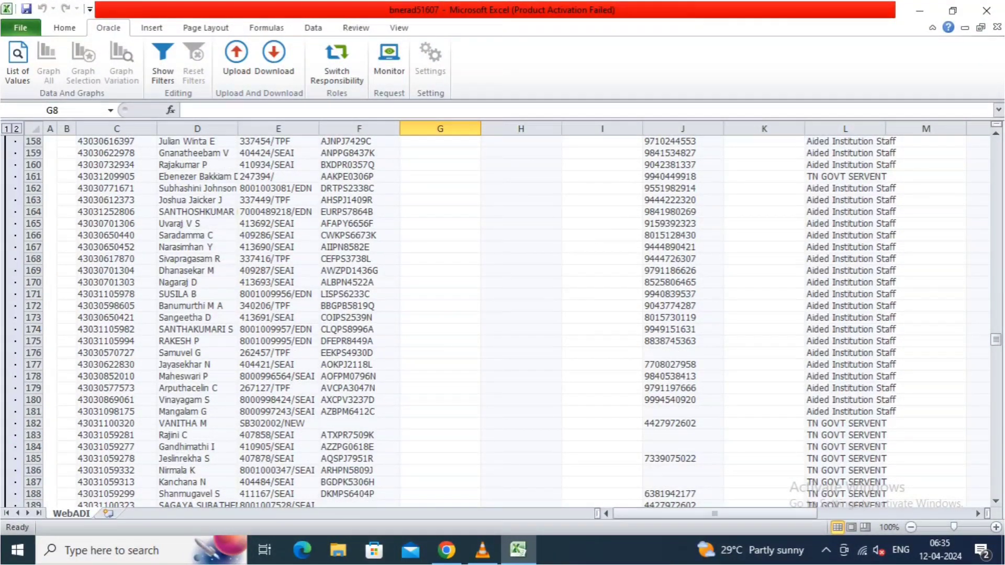
left_click(446, 549)
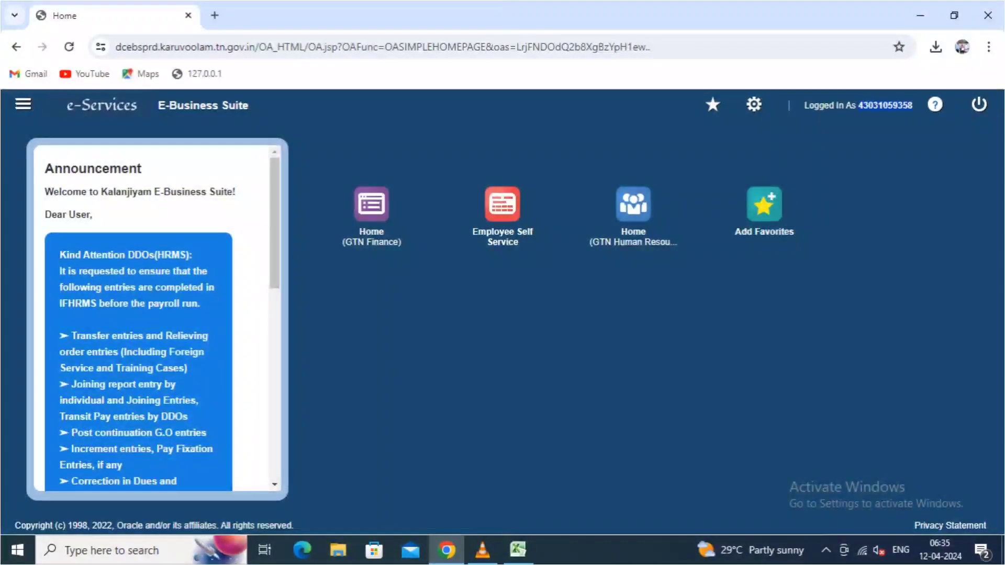
- Copy the logged-in employee number and use Find to locate it at row 194 (C194)
right_click(902, 105)
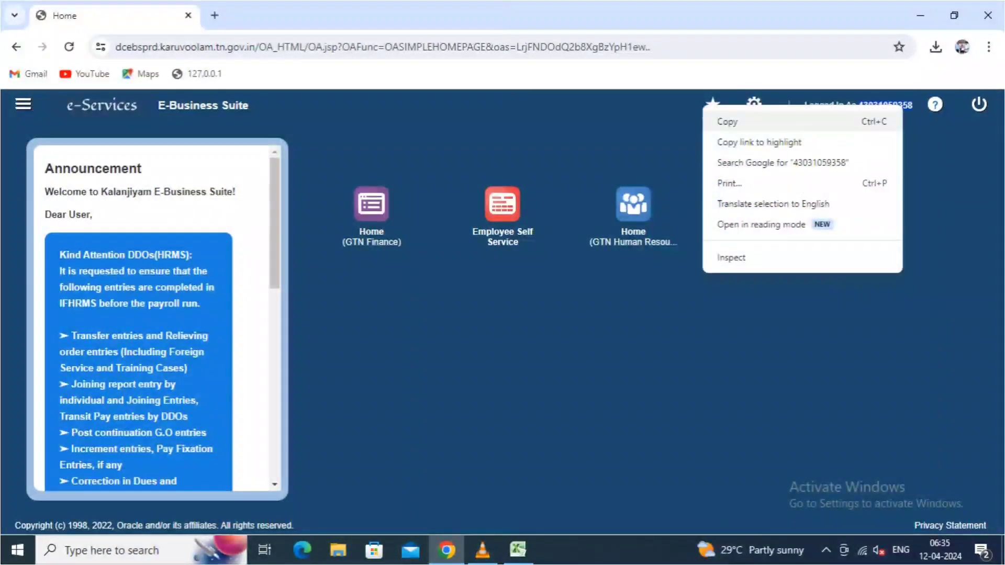
left_click(869, 122)
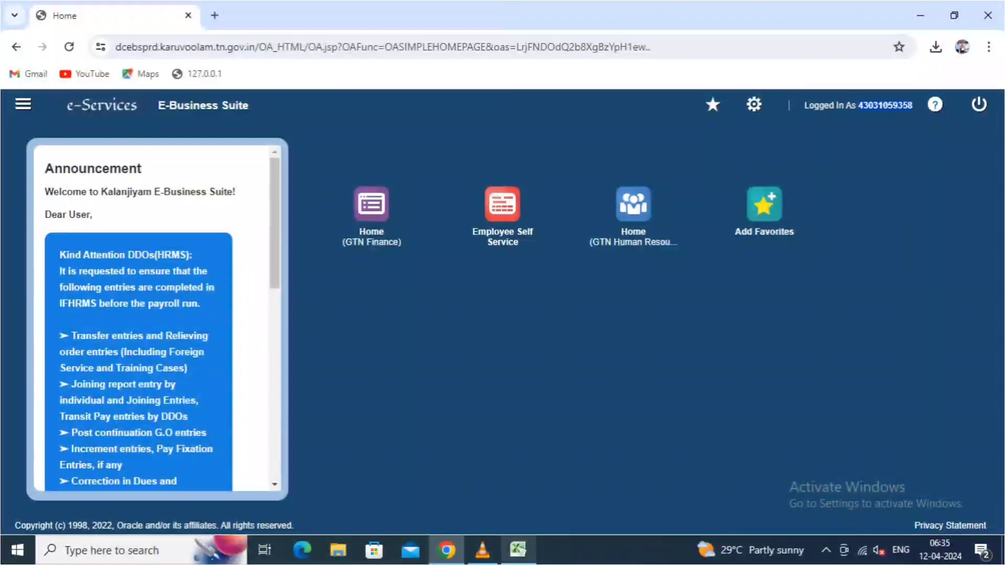
left_click(518, 550)
left_click(65, 28)
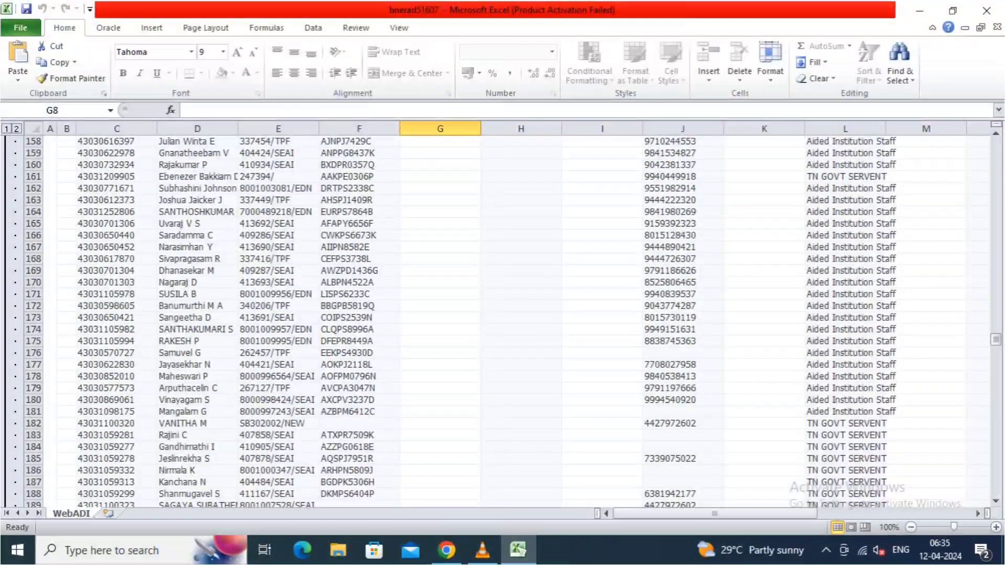
left_click(899, 62)
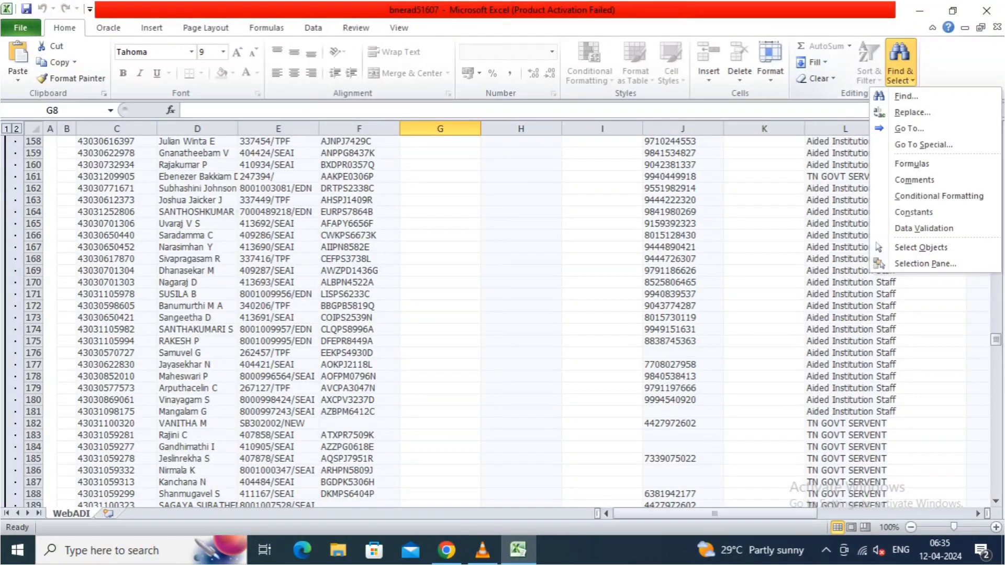
left_click(905, 96)
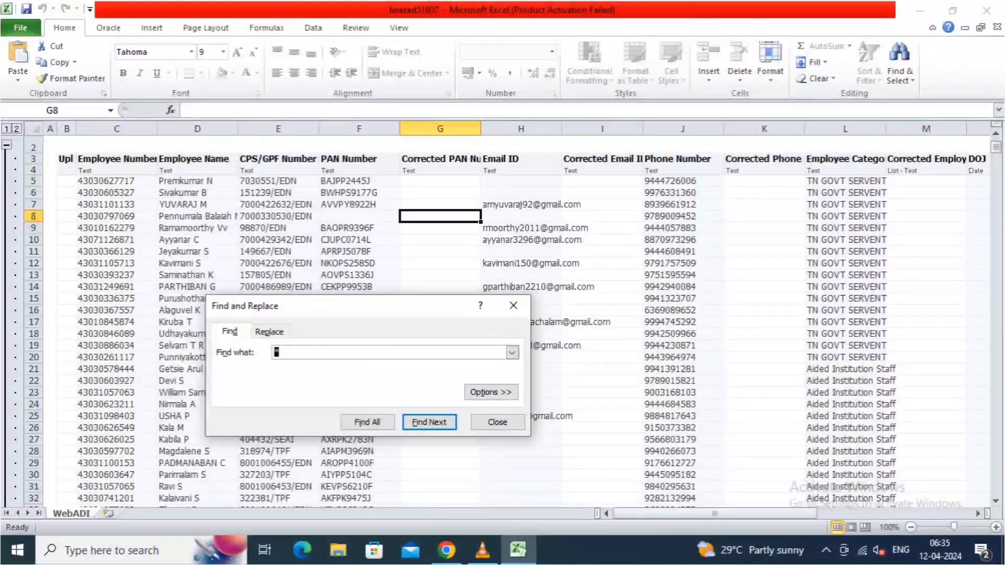
key("ctrl+v")
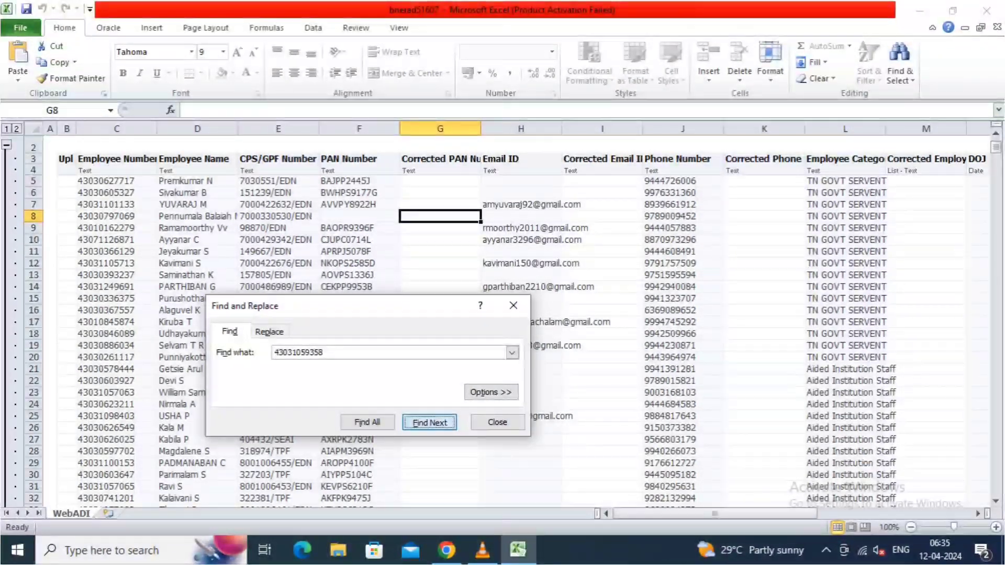
left_click(430, 422)
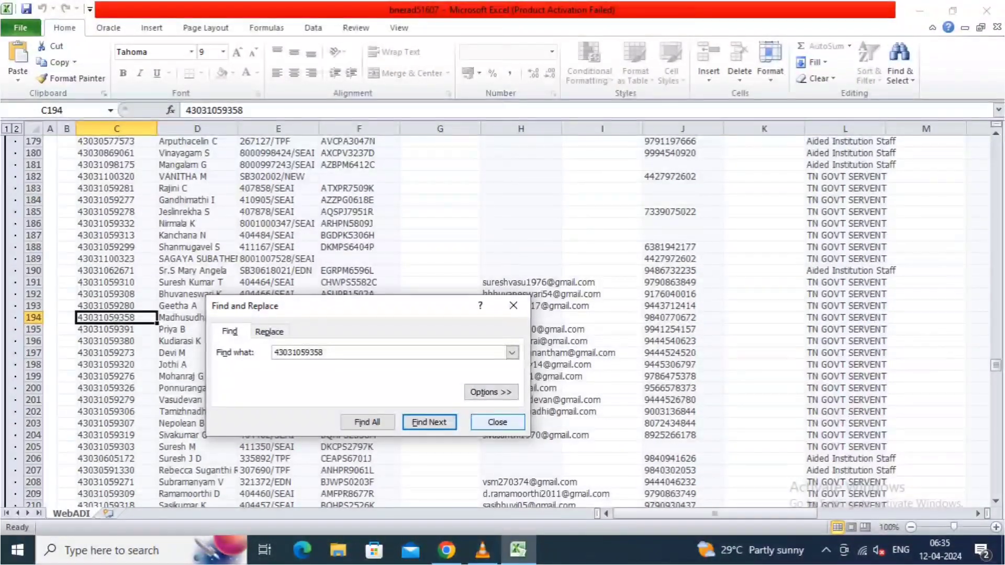
left_click(497, 423)
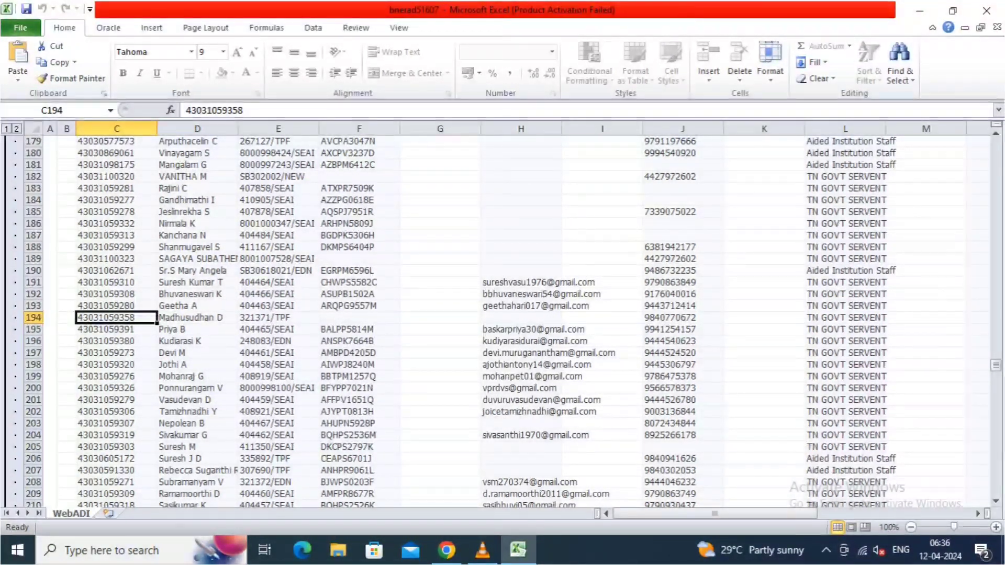
- Enter the employee's corrected PAN number in cell G194
left_click(440, 318)
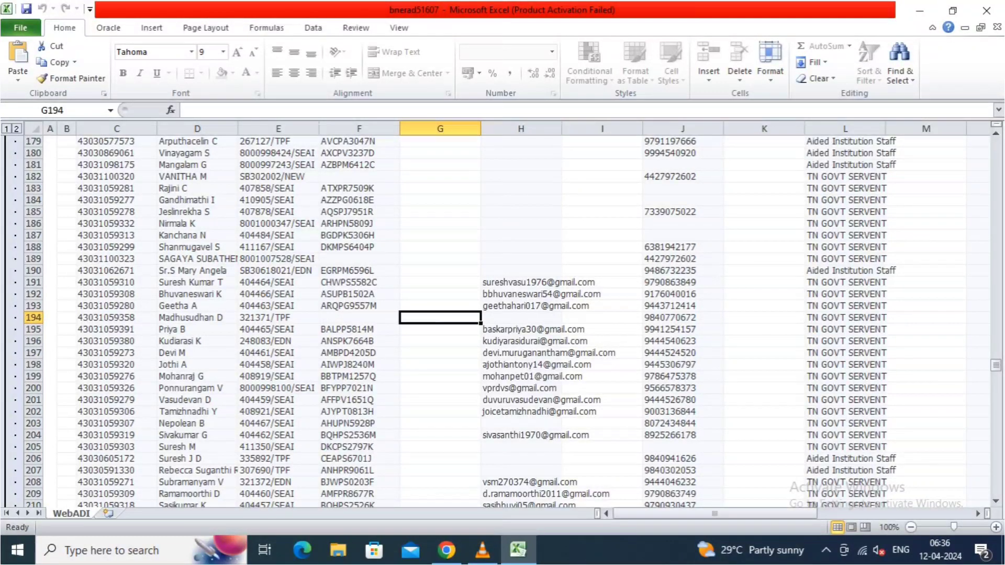
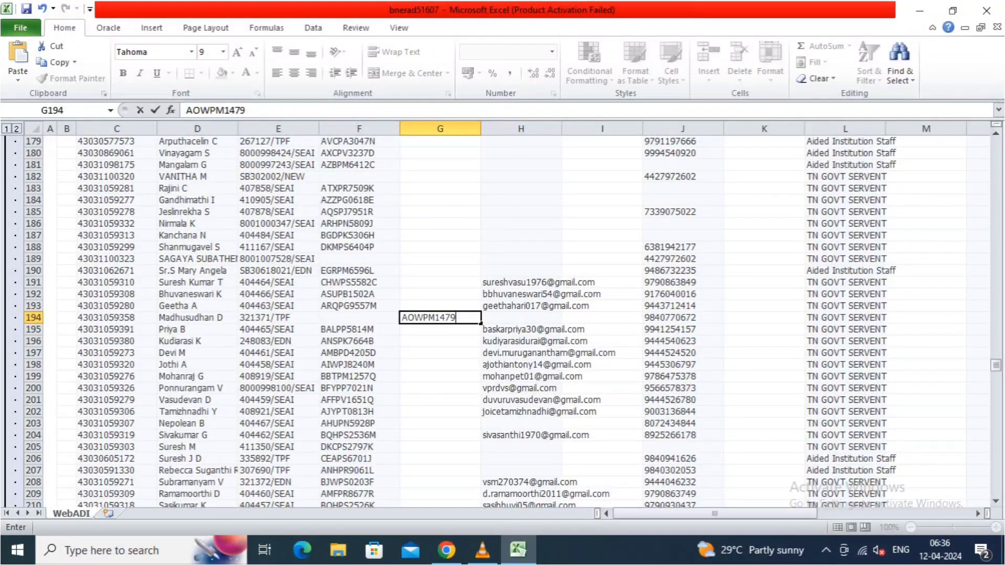
key("Return")
key("Up")
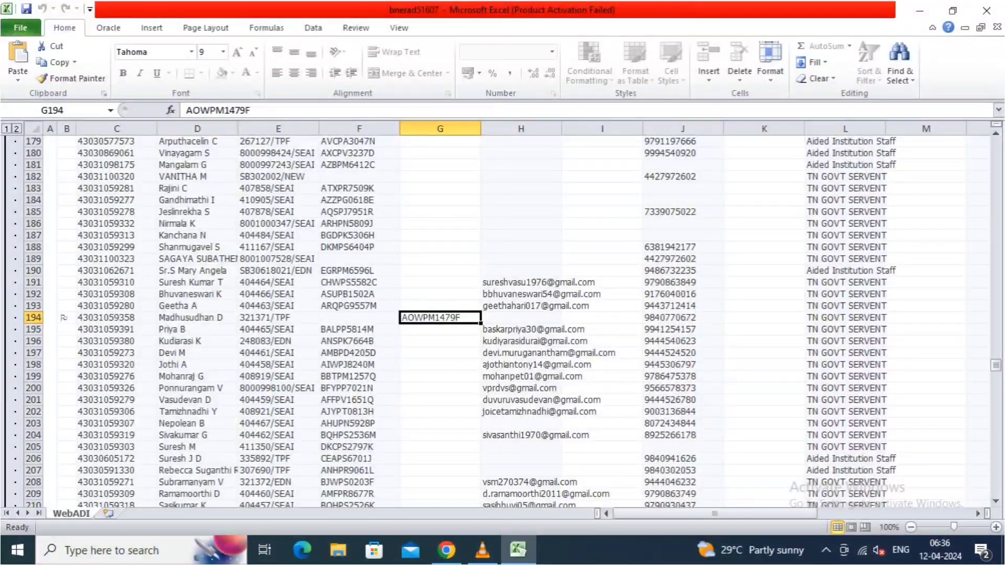
left_click(108, 28)
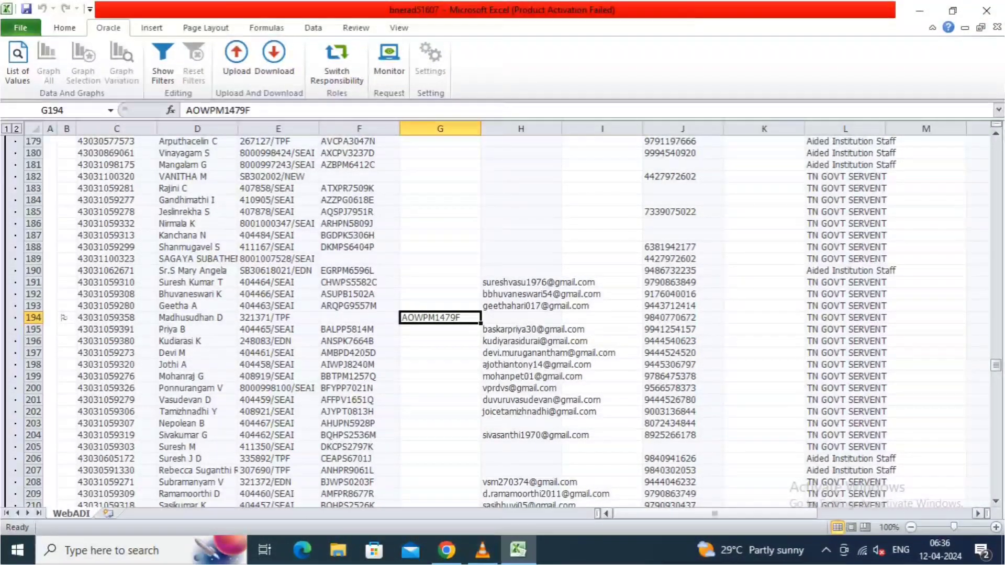
- Upload only the flagged rows via Oracle > Upload, confirming 1 row uploaded successfully
mouse_move(715, 514)
left_mouse_down()
mouse_move(869, 514)
mouse_move(713, 514)
left_mouse_up()
left_click(236, 57)
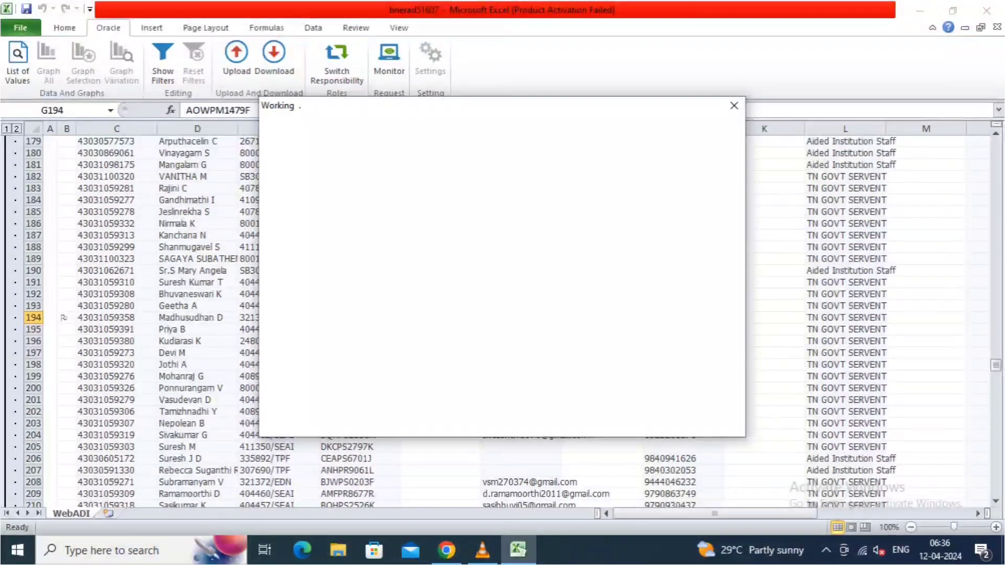
left_click(412, 167)
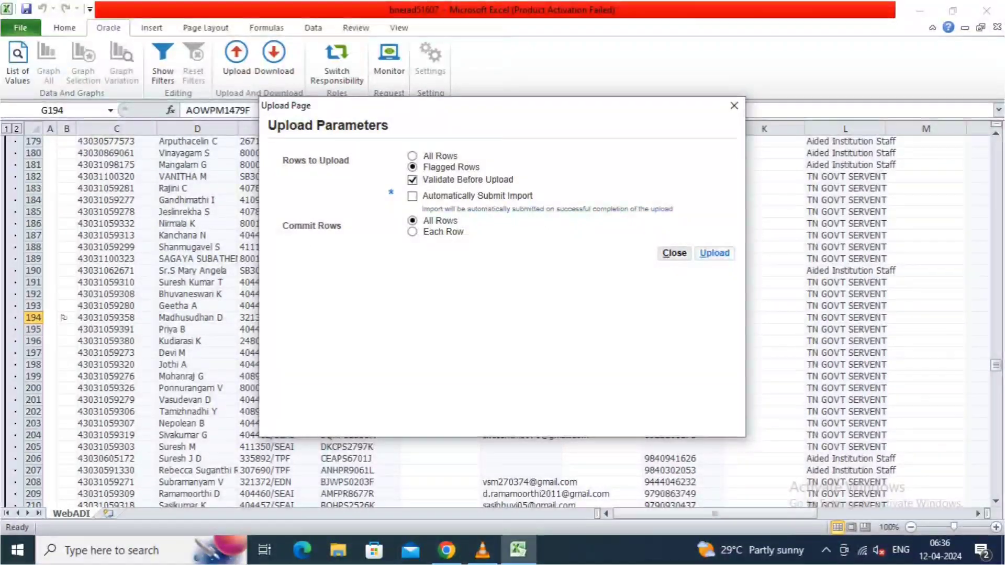
left_click(715, 253)
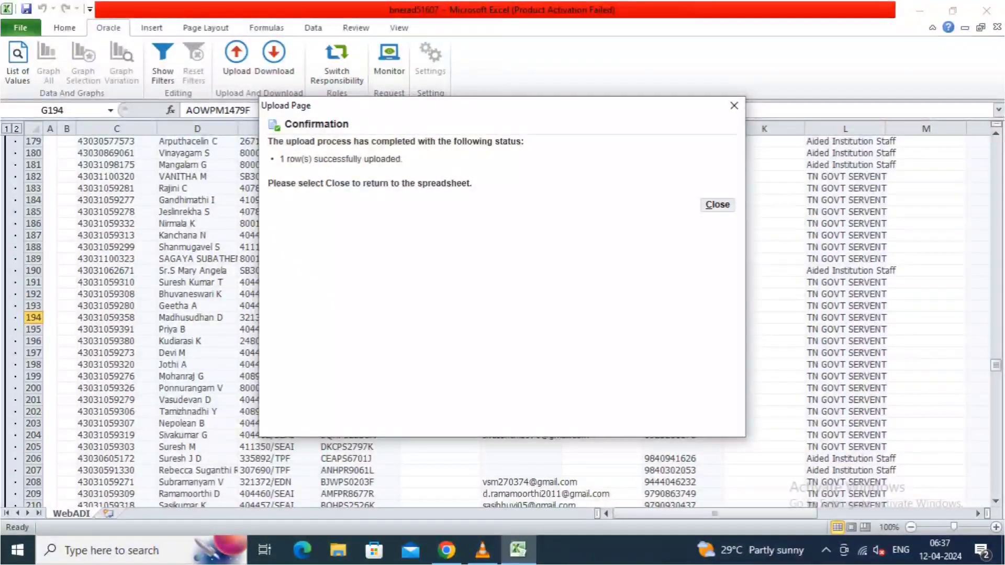
left_click(717, 204)
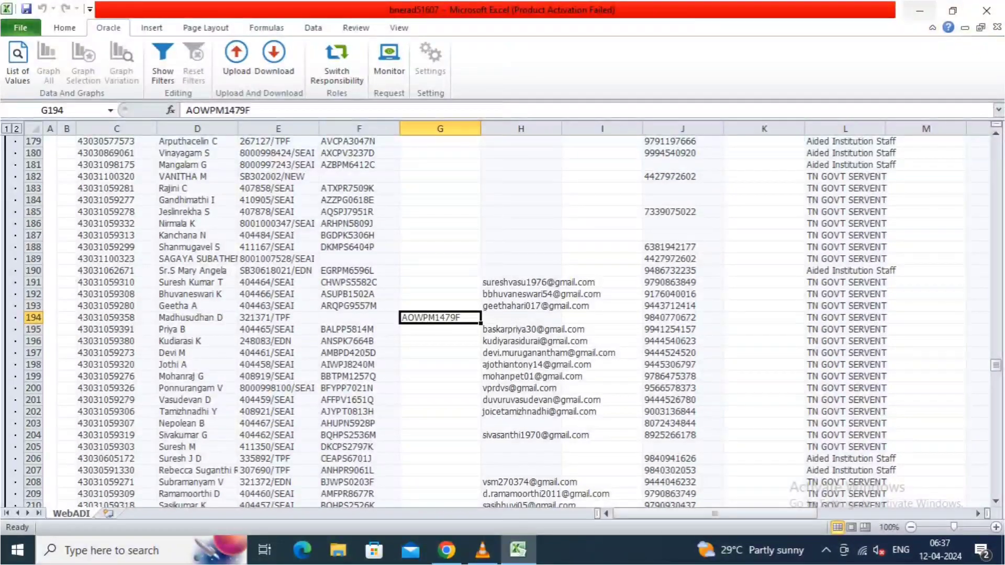
left_click(920, 10)
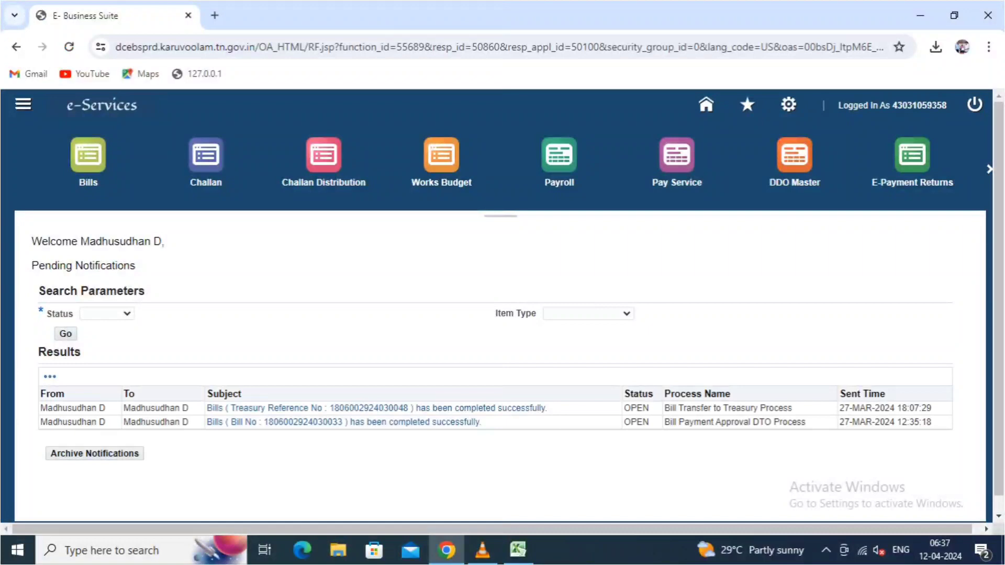
- From Home (GTN Finance), go to the Bills reports and open the Fly Leaf Report request
left_click(87, 156)
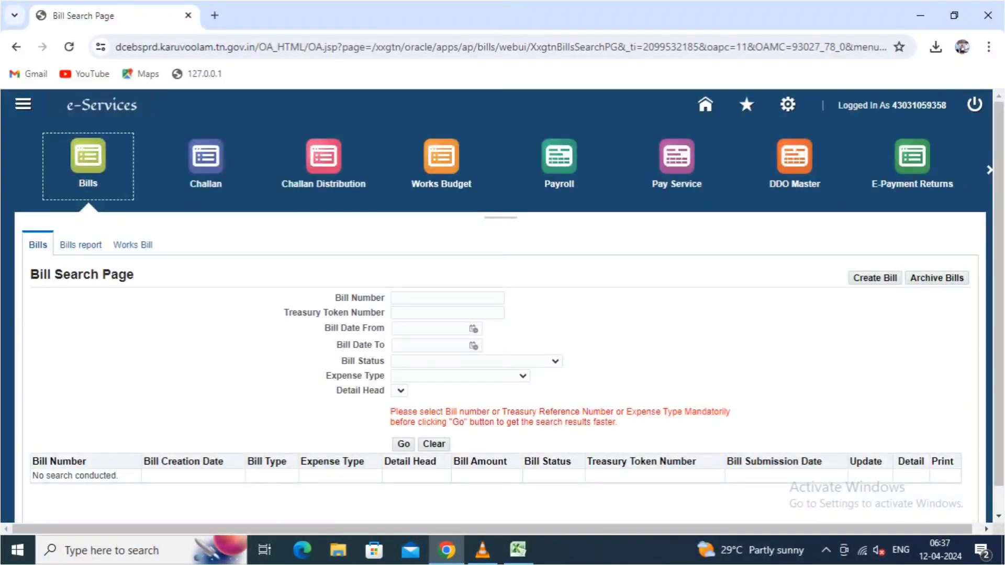
left_click(80, 245)
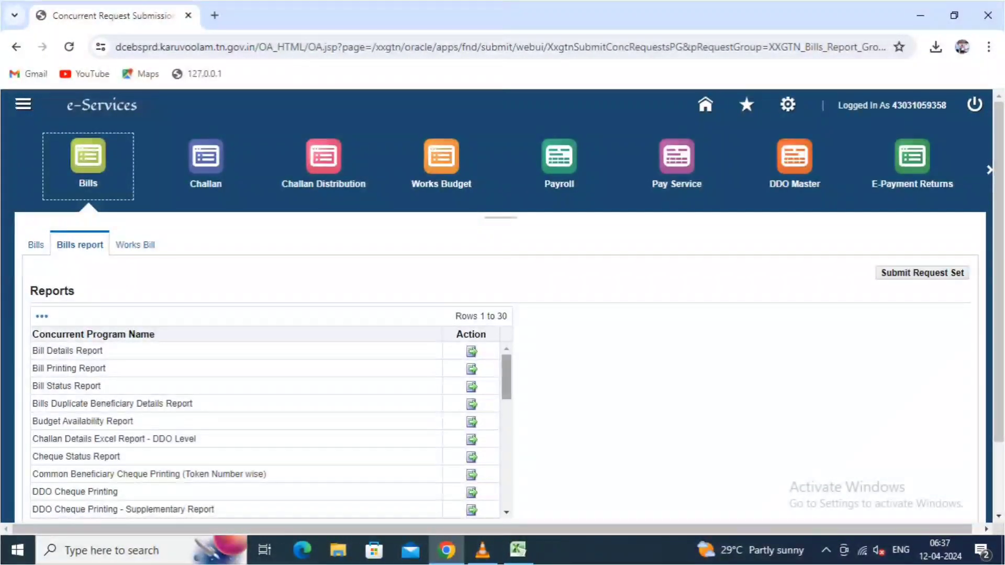
scroll(262, 429, "down", 5)
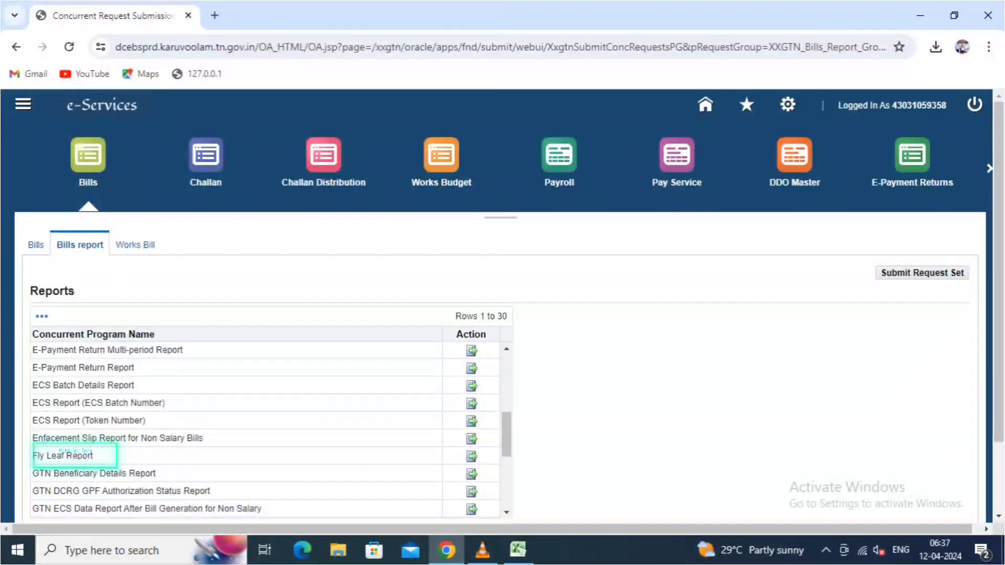
left_click(472, 456)
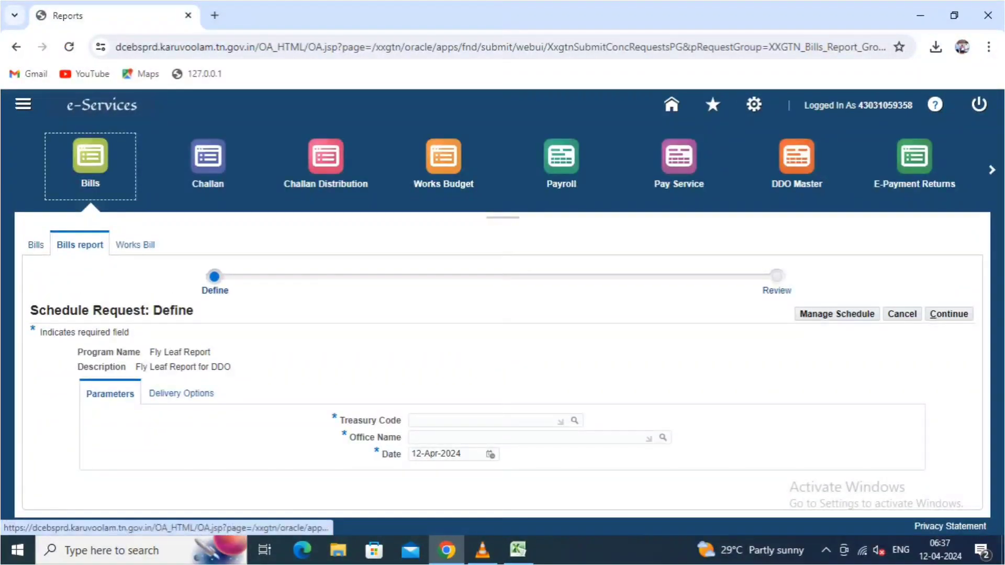
- Set Treasury Code 1806 and office D.V.S. REDDY HIGHER SECONDARY SCHOOL, MINJUR as report parameters
left_click(574, 421)
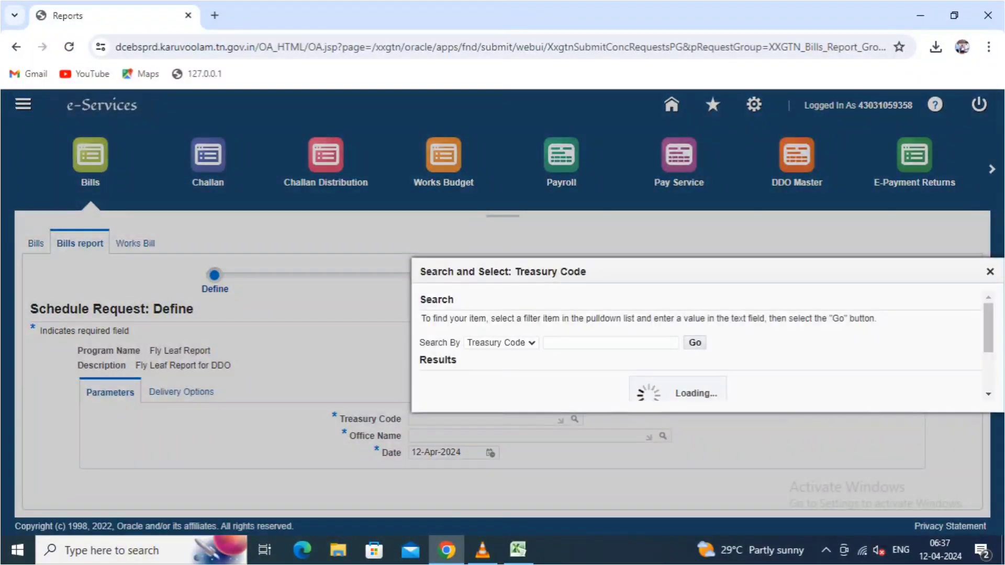
left_click(694, 303)
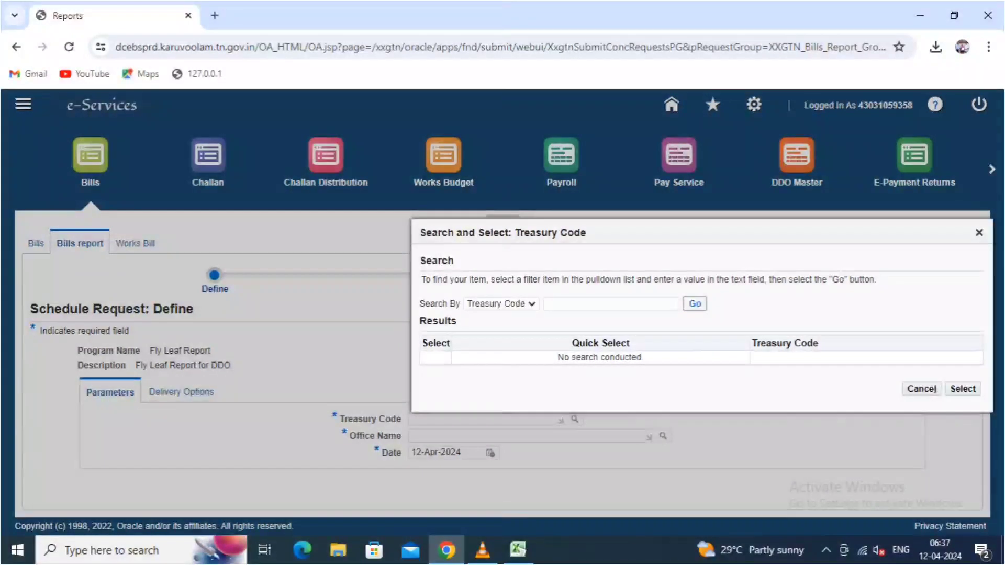
left_click(574, 353)
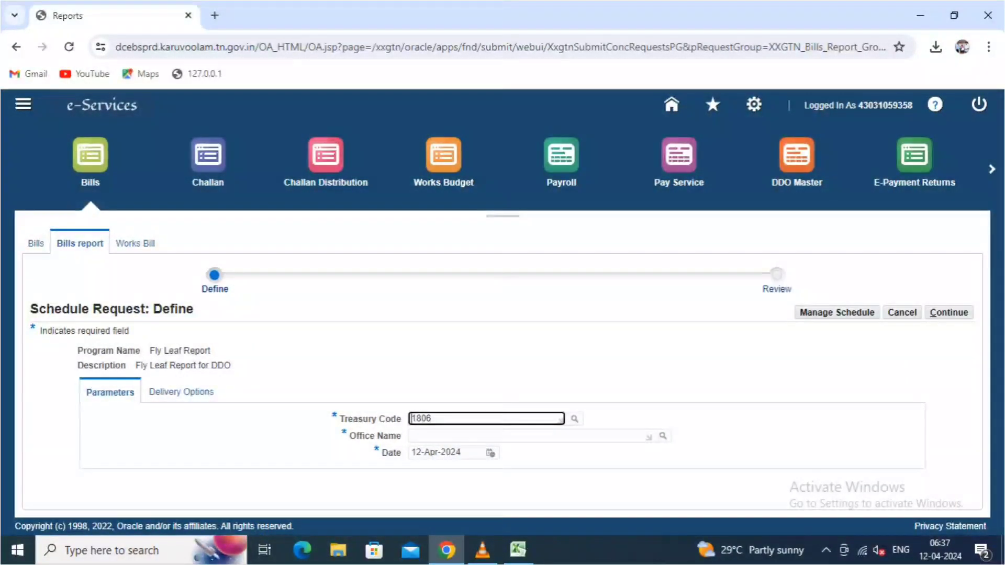
left_click(662, 436)
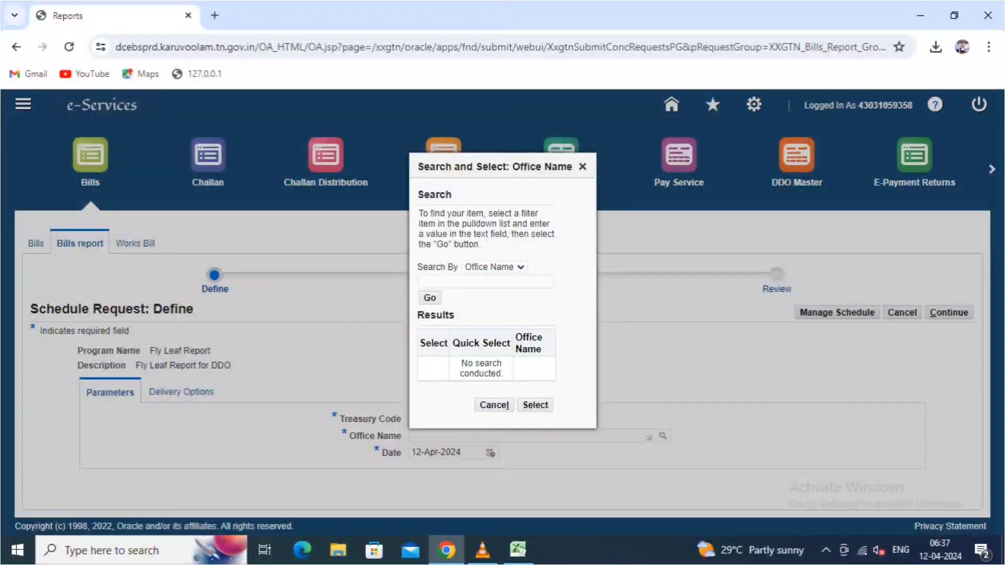
left_click(430, 298)
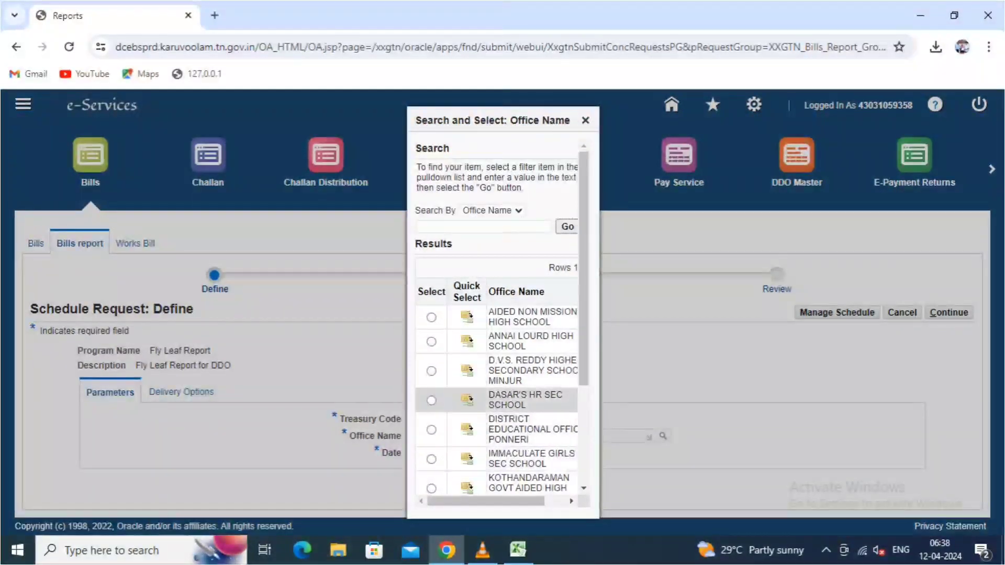
left_click(467, 371)
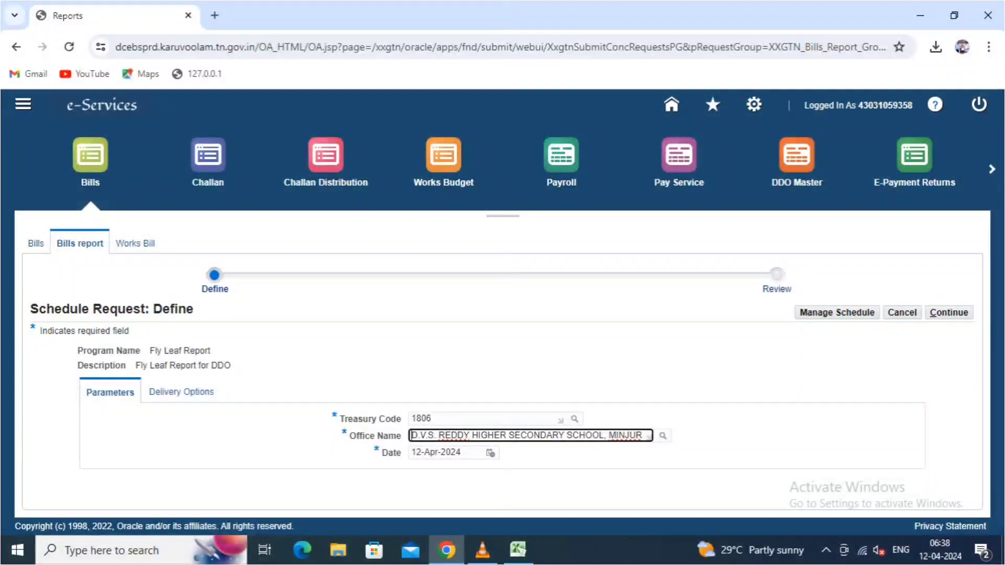
- Review and submit the Fly Leaf Report request, acknowledging the scheduled-request message
left_click(949, 313)
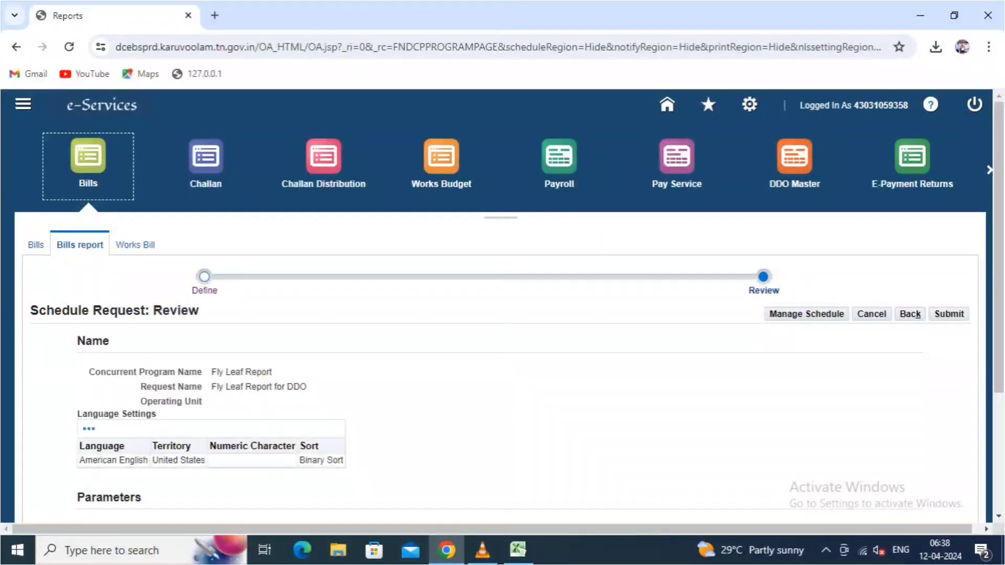
left_click(949, 314)
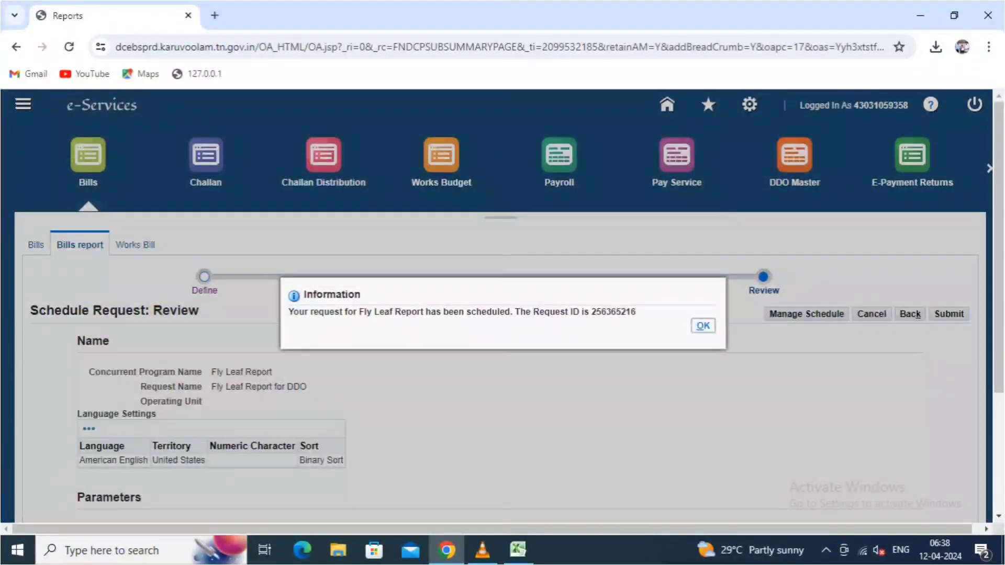
left_click(703, 325)
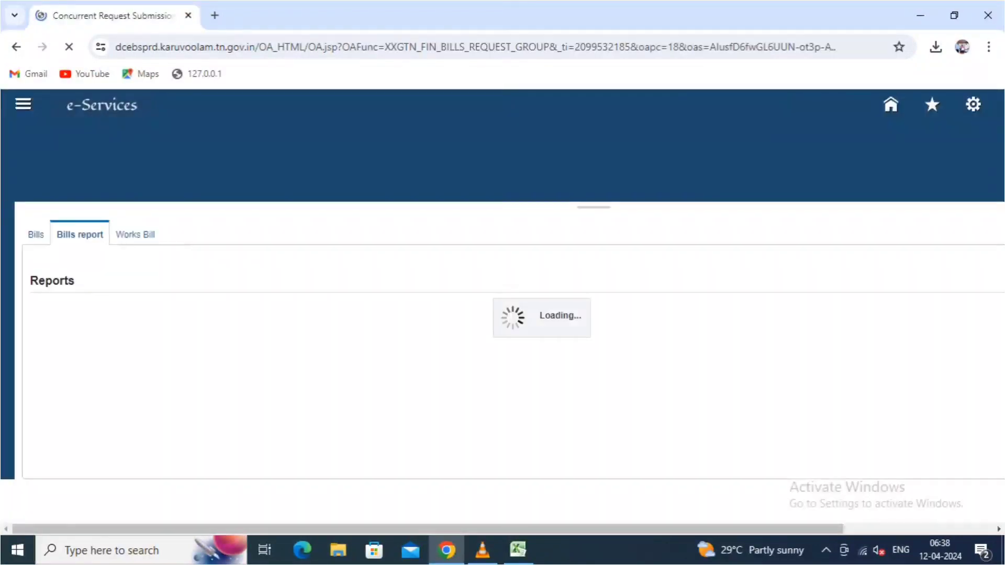
scroll(502, 309, "down", 2)
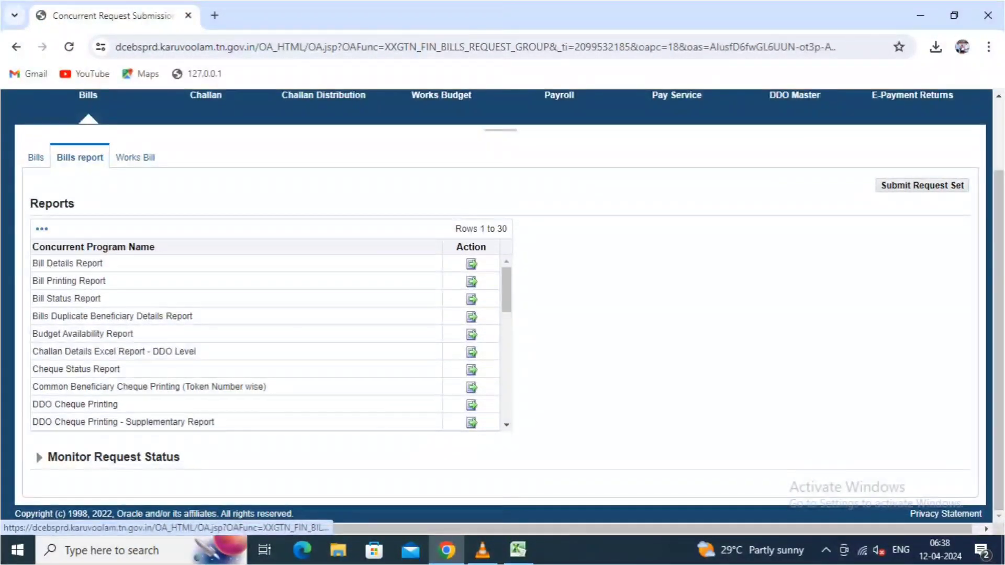
- Open the older Fly Leaf request's output, Fly_Leaf_Report_120424 (2).html, from Monitor Request Status
left_click(113, 456)
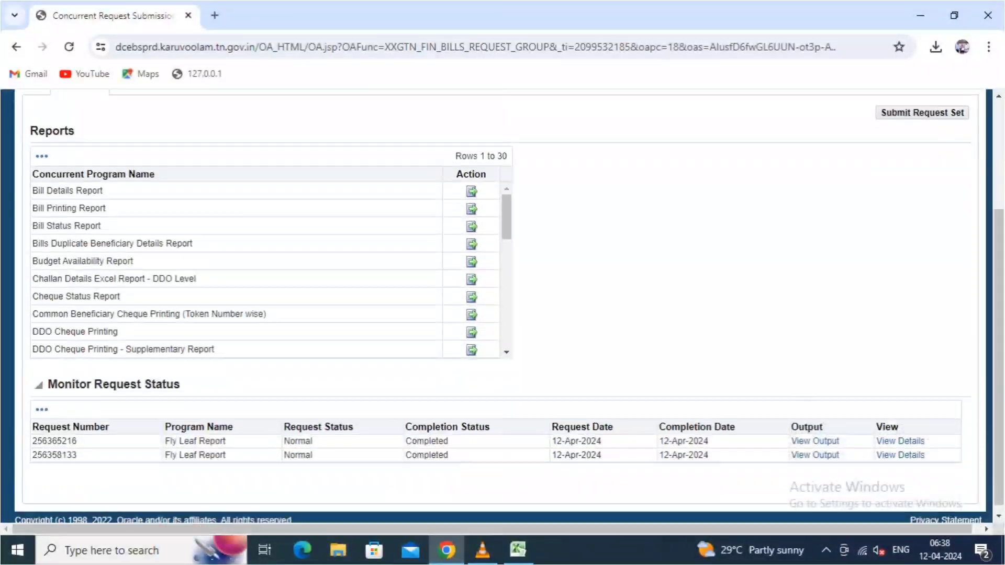
scroll(502, 308, "down", 2)
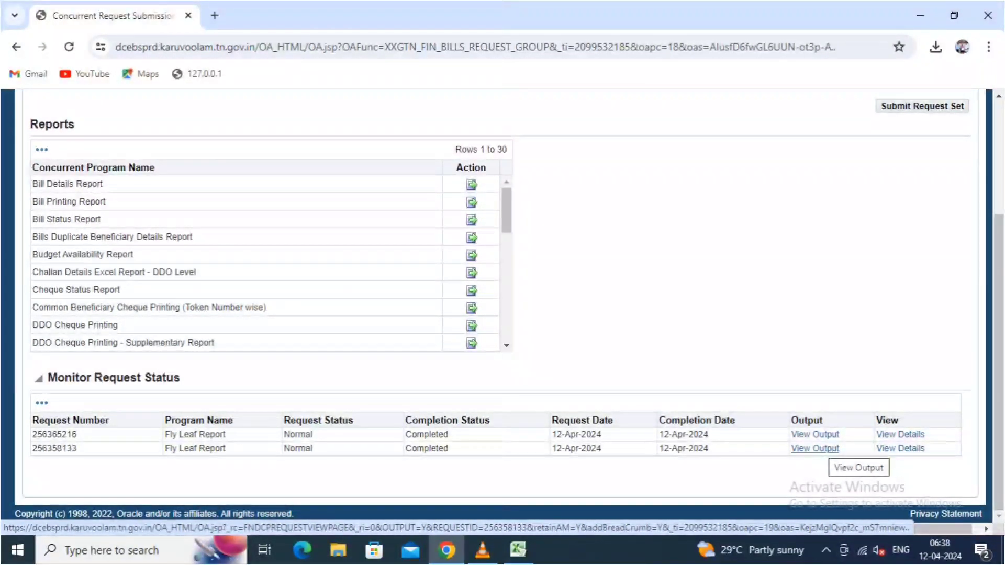
left_click(815, 449)
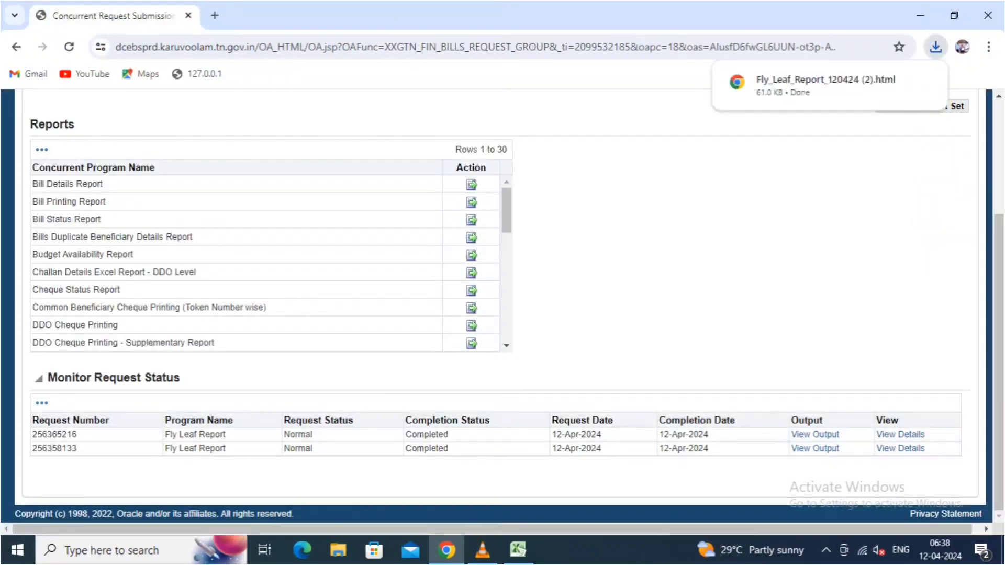
left_click(816, 85)
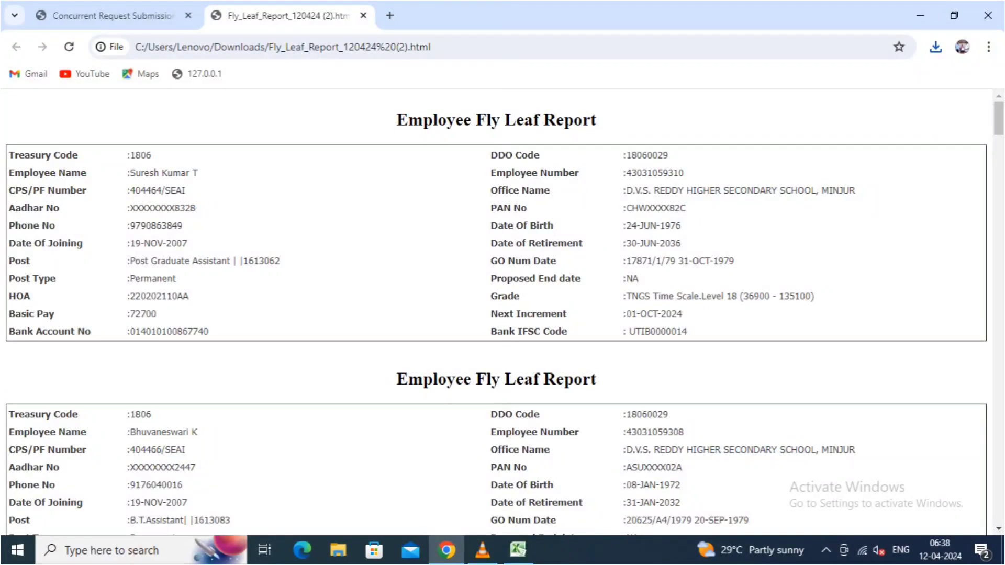
- Scroll to the employee whose PAN No is blank, then return to the requests list
scroll(496, 314, "down", 3)
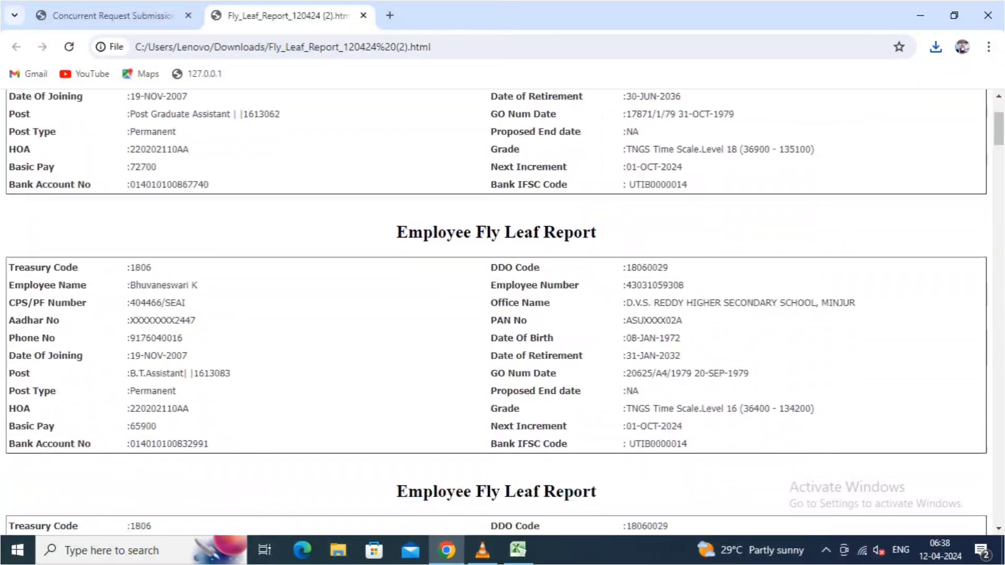
scroll(496, 314, "down", 4)
scroll(496, 314, "down", 4)
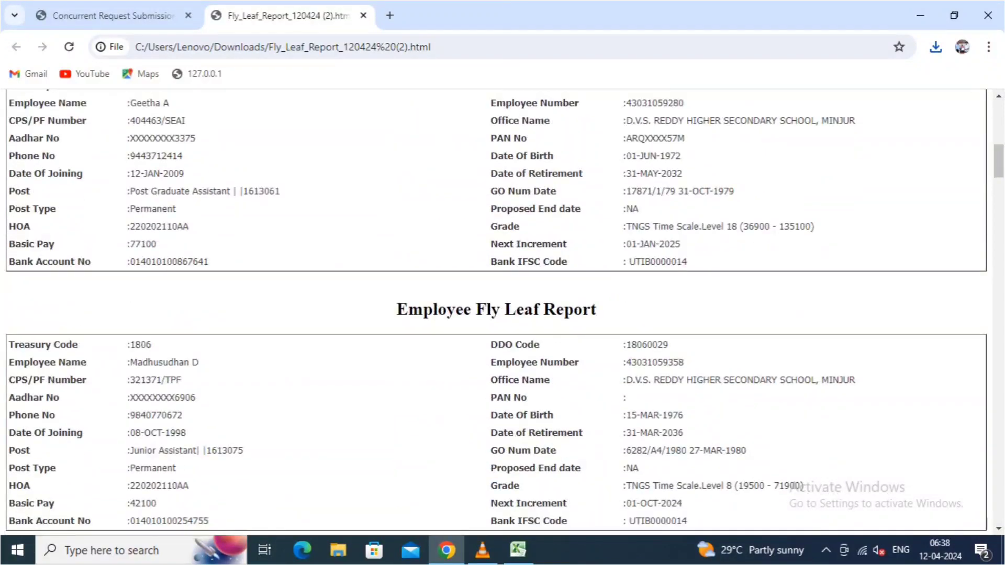
scroll(496, 314, "down", 3)
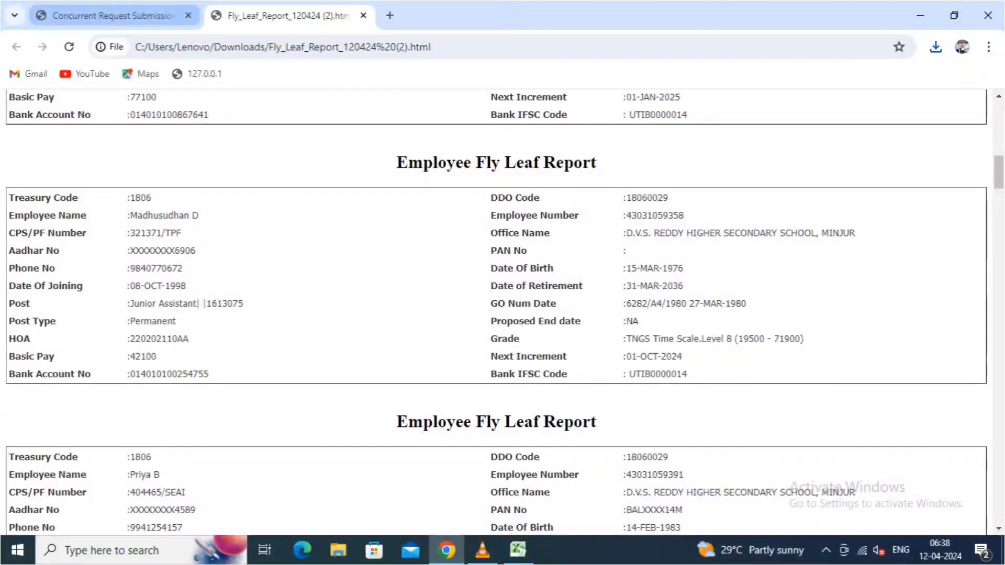
left_click(112, 16)
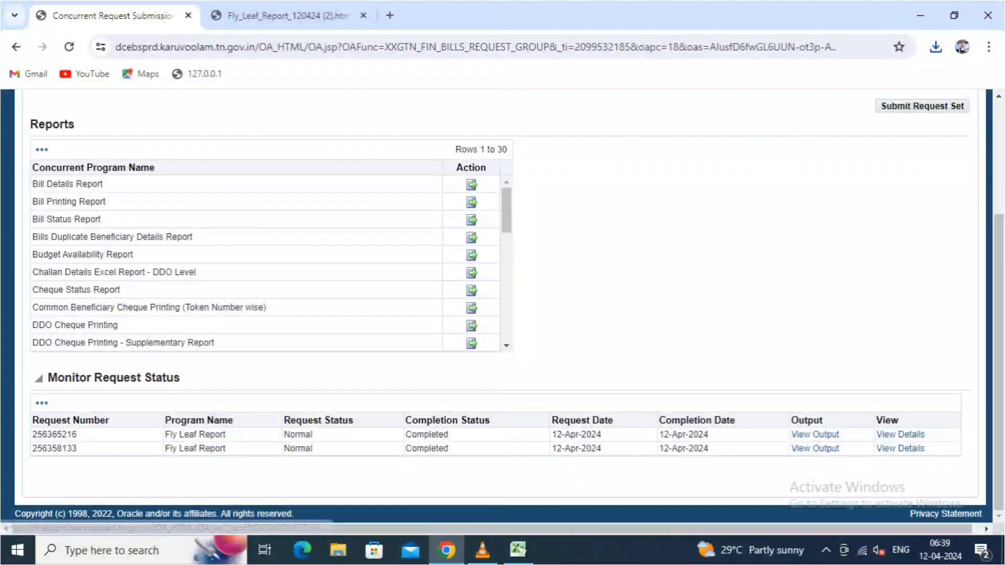
- Open the newest Fly Leaf request's output, Fly_Leaf_Report_120424 (3).html
left_click(314, 16)
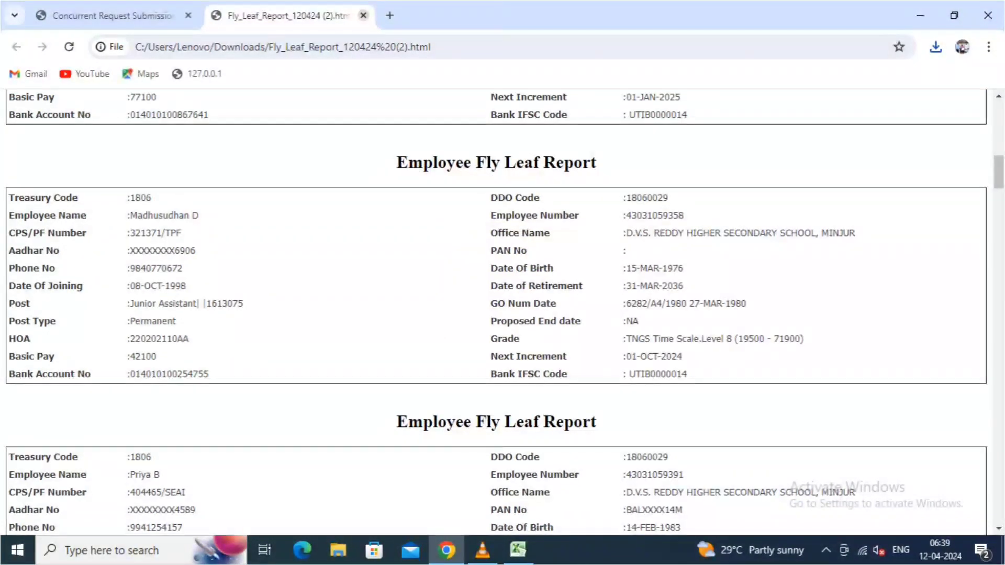
left_click(113, 16)
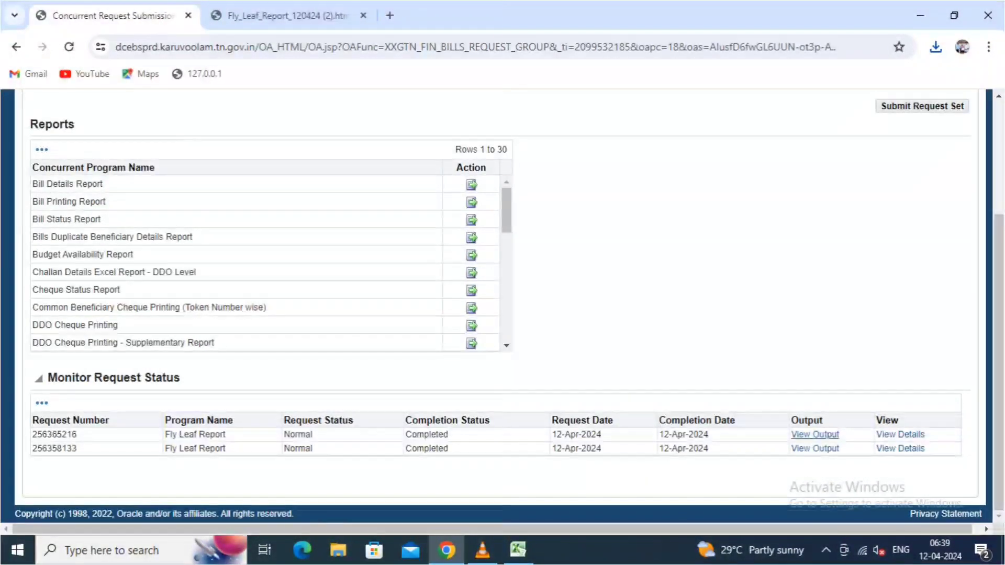
left_click(815, 434)
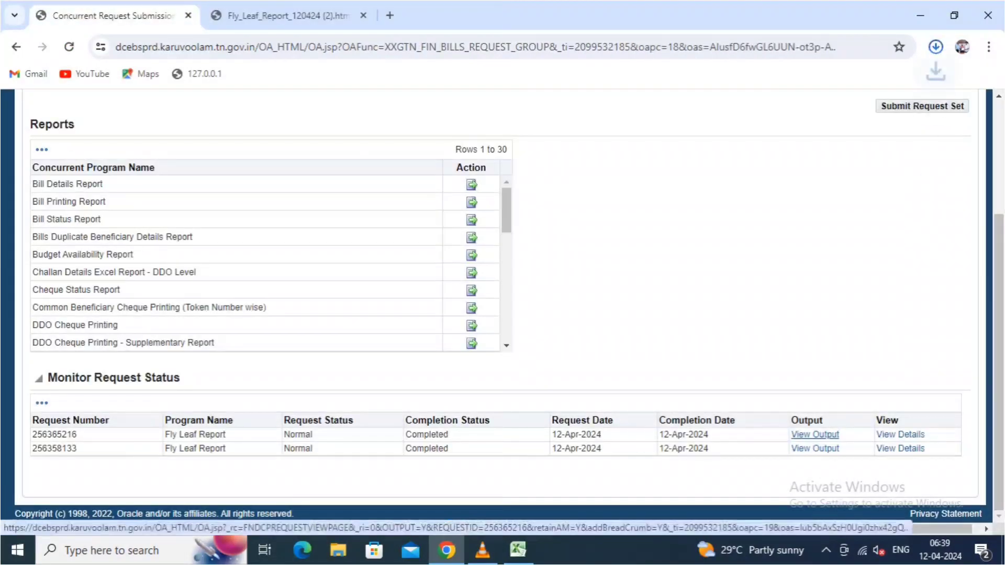
left_click(785, 81)
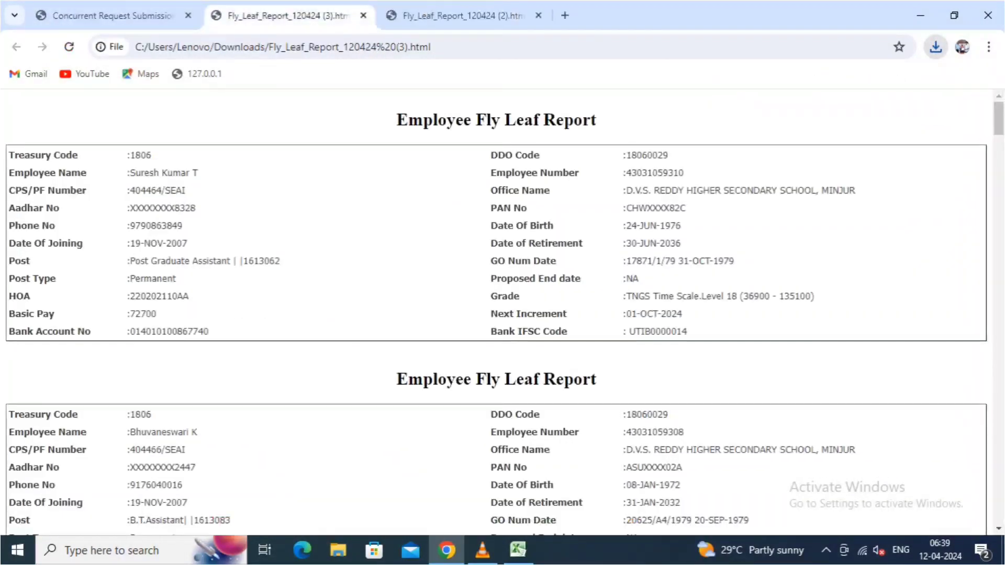
- Scroll through the new report to confirm the employee's PAN No is now filled in
scroll(502, 314, "down", 8)
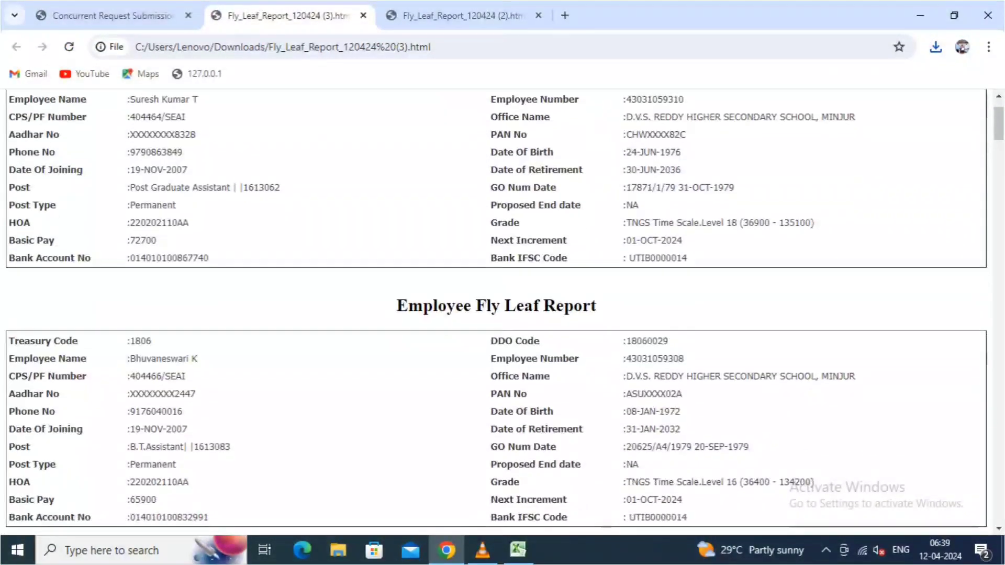
scroll(502, 314, "down", 4)
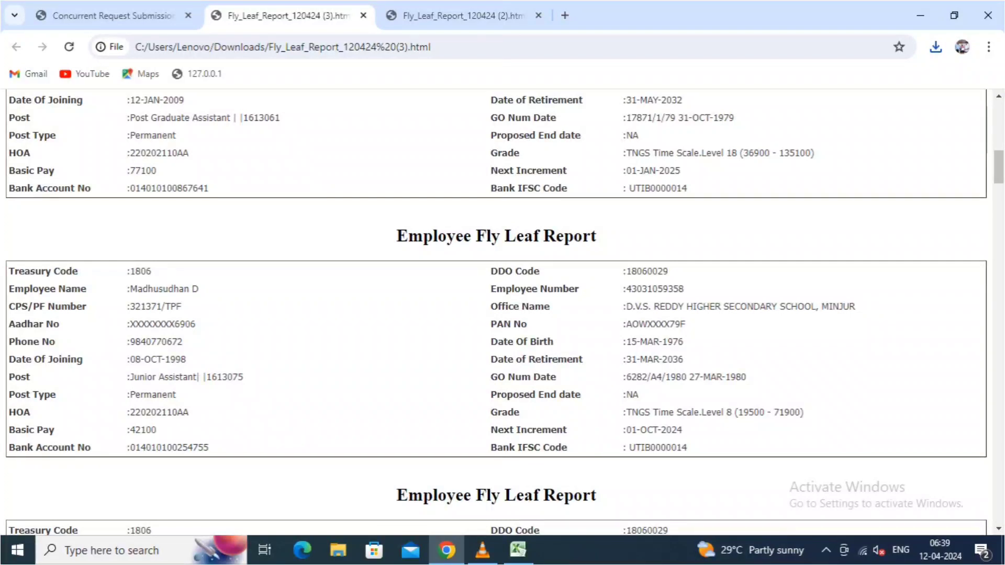
scroll(502, 315, "down", 1)
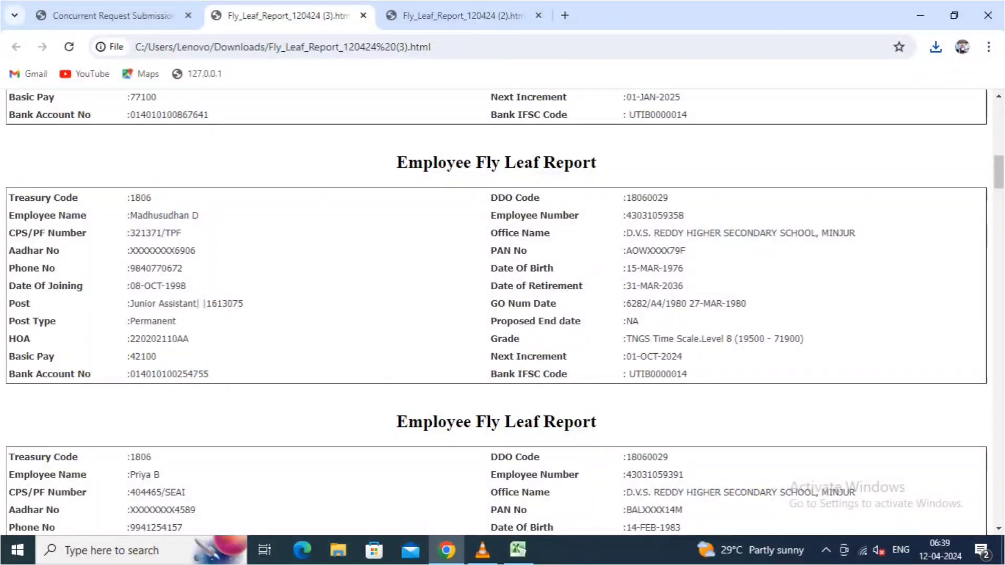
scroll(502, 314, "down", 10)
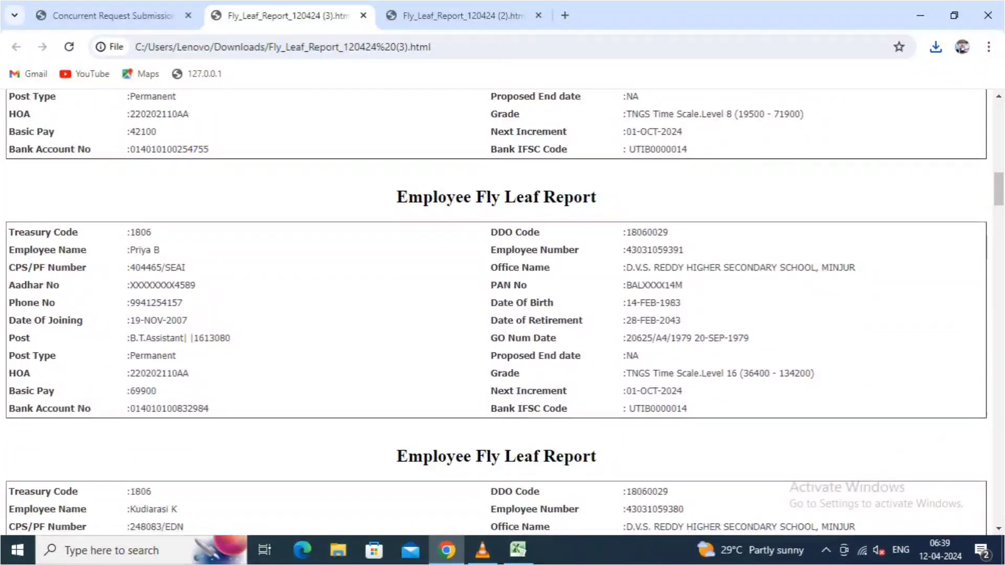
scroll(503, 314, "down", 5)
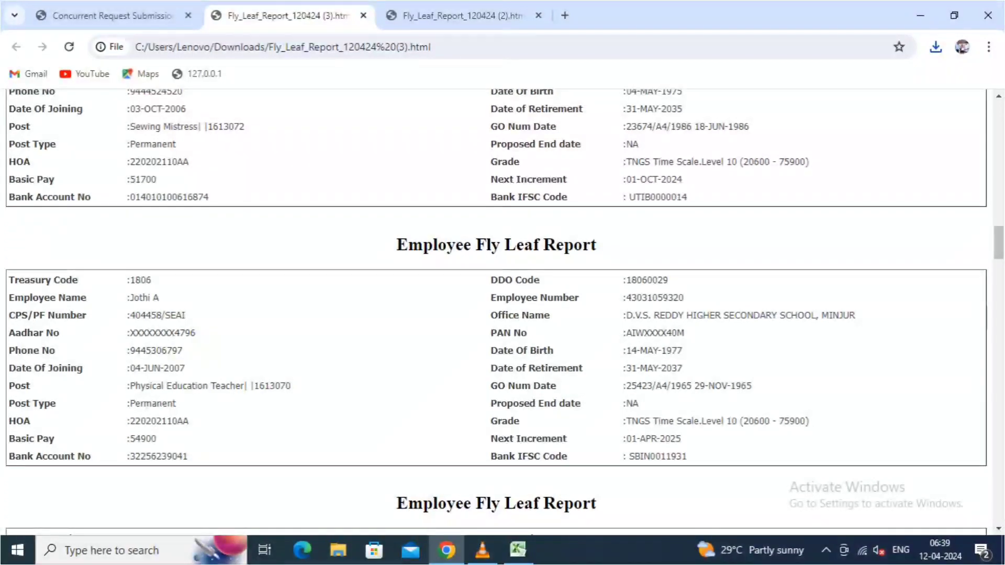
scroll(496, 312, "down", 7)
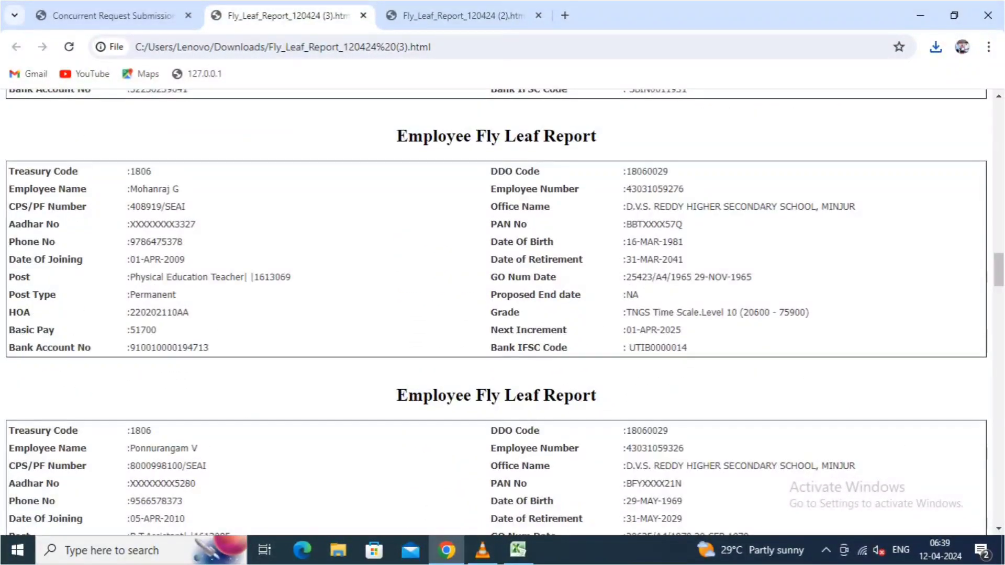
scroll(496, 314, "down", 8)
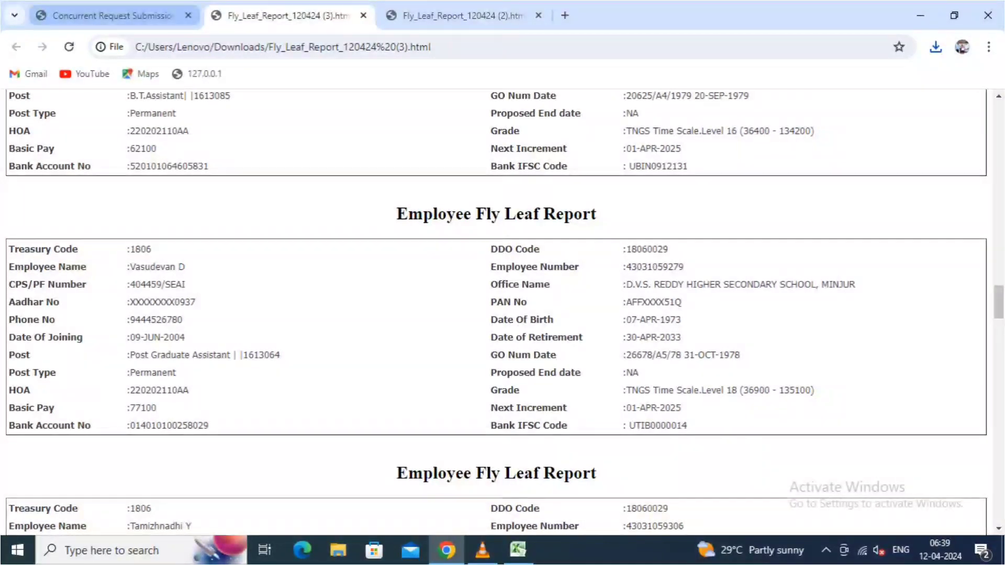
- Close the Fly_Leaf_Report tabs after returning to the requests list
left_click(121, 16)
scroll(502, 304, "up", 3)
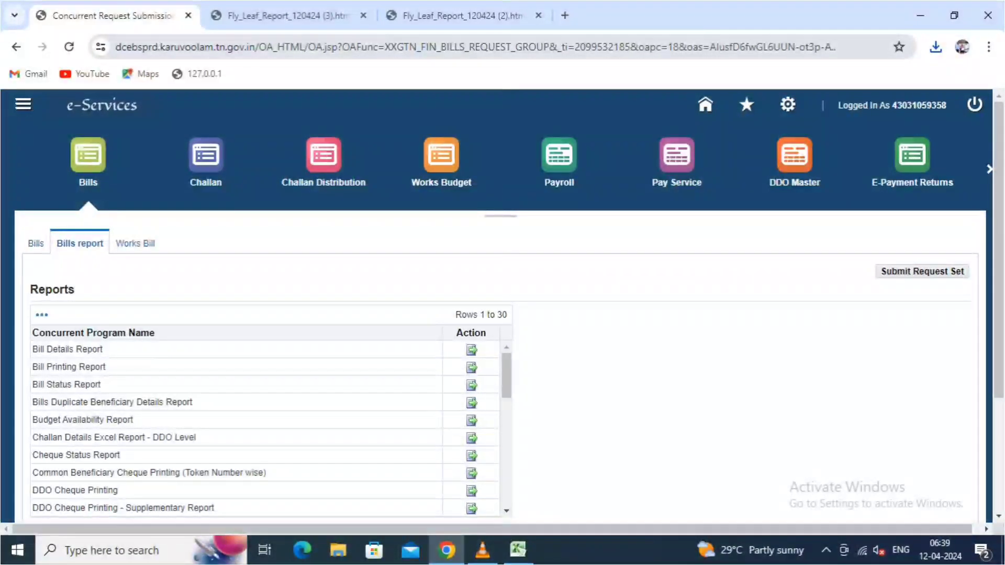
left_click(288, 16)
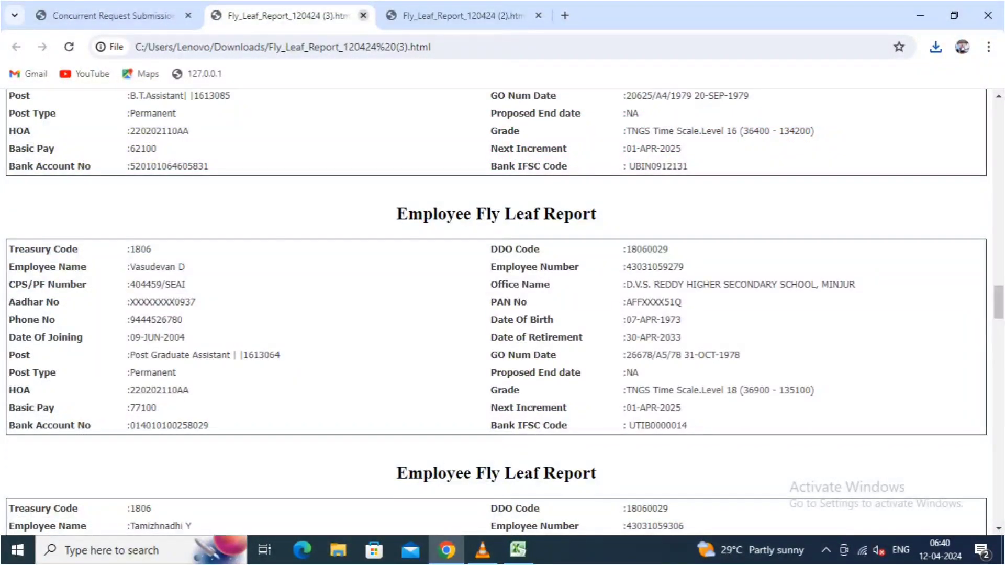
left_click(362, 16)
left_click(293, 15)
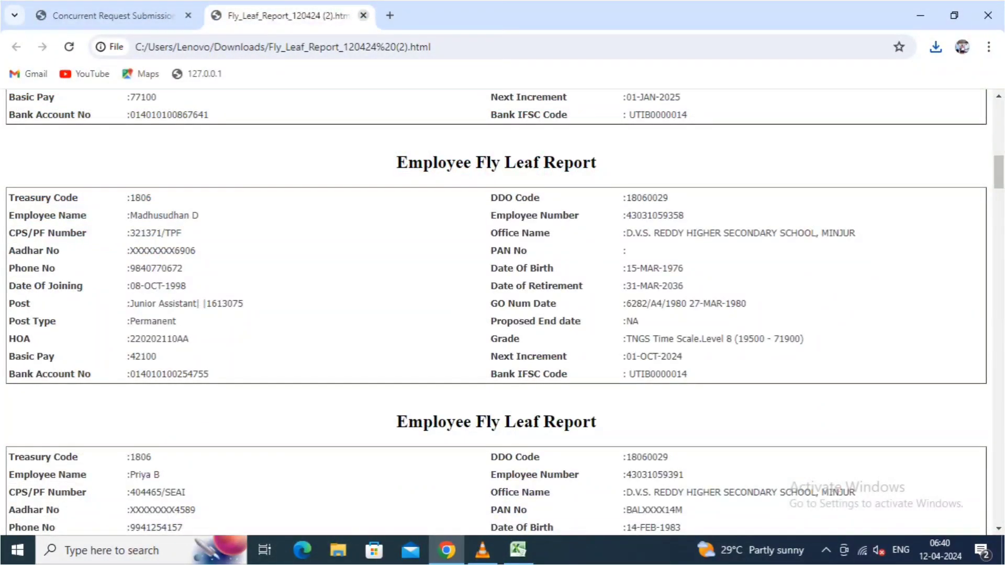
left_click(363, 15)
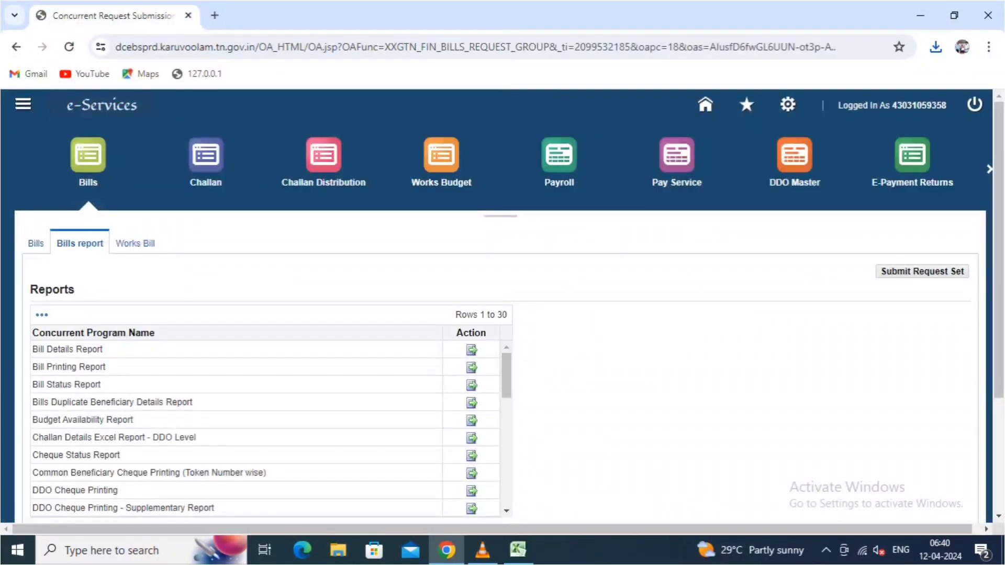